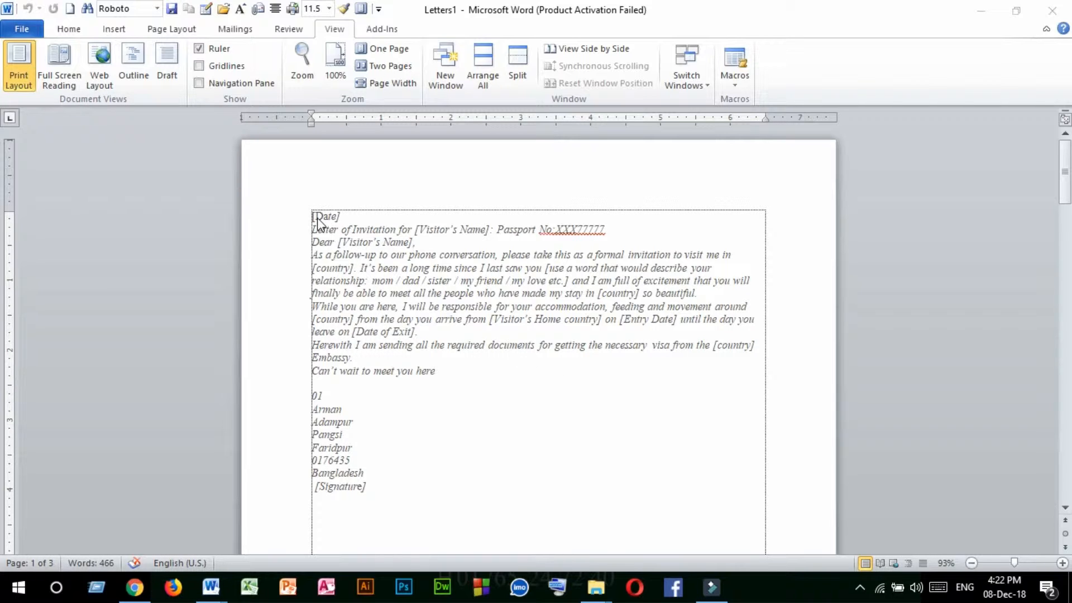
left_click(455, 375)
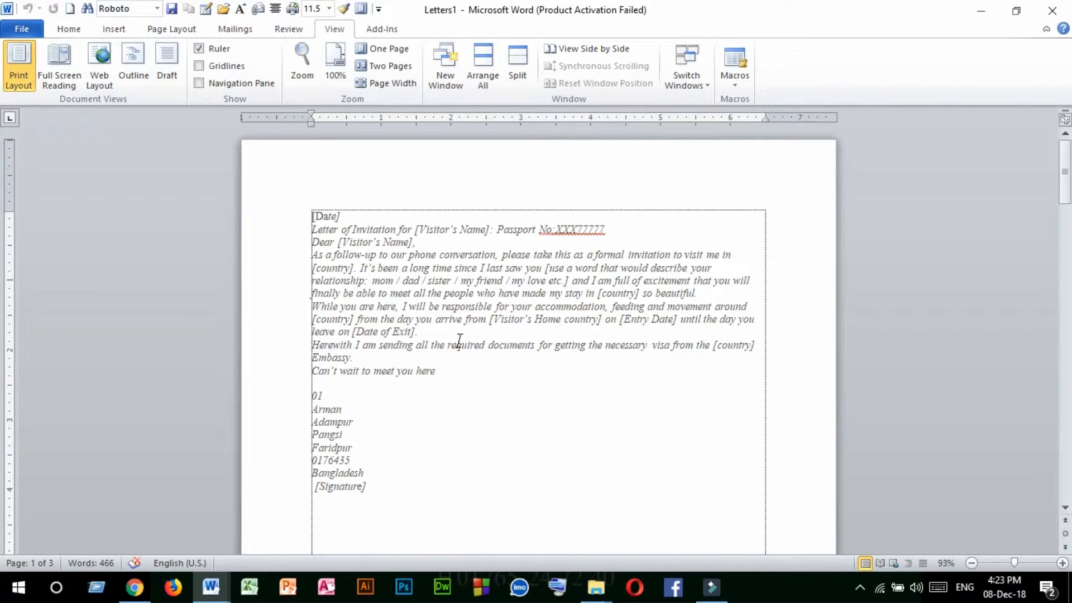
left_click_drag(467, 381, 318, 208)
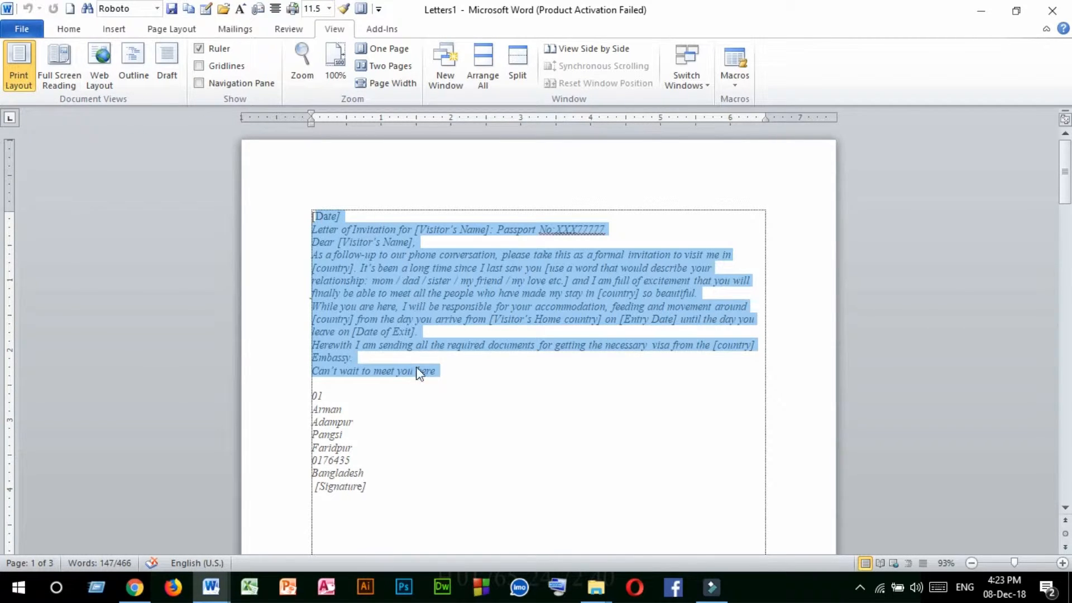
left_click(432, 372)
left_click_drag(449, 375, 297, 206)
View the letters in Full Screen Reading view, close it, and look through them in Web Layout
left_click(71, 67)
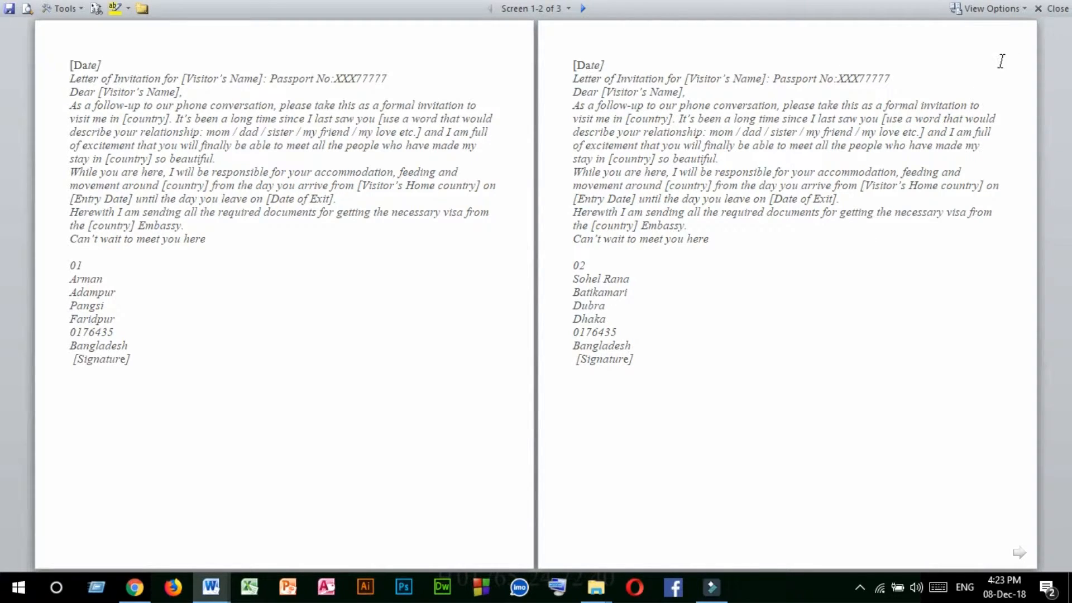
left_click(1056, 8)
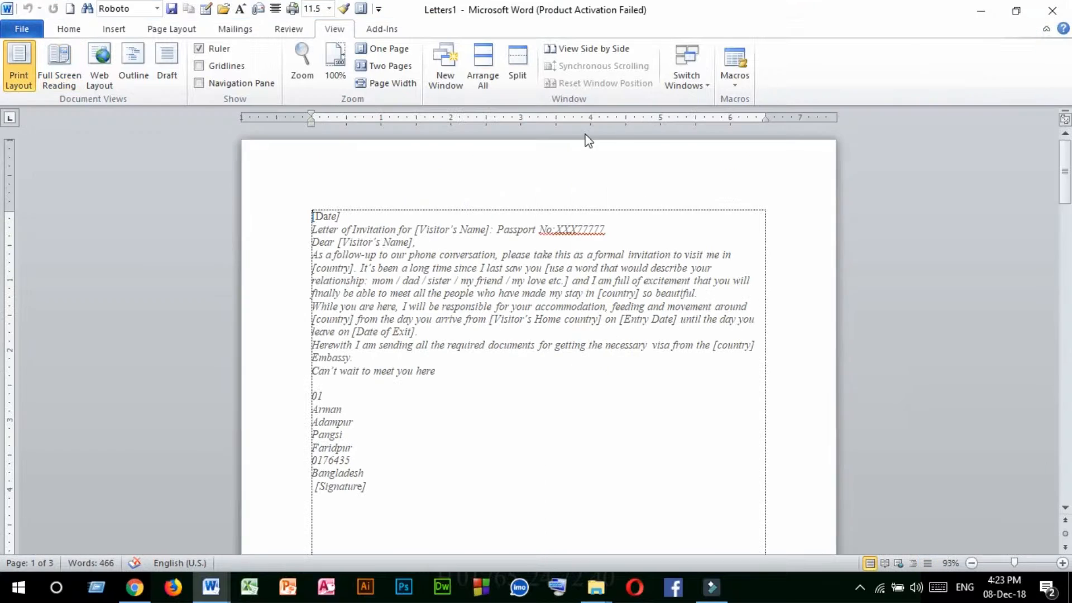
left_click(102, 66)
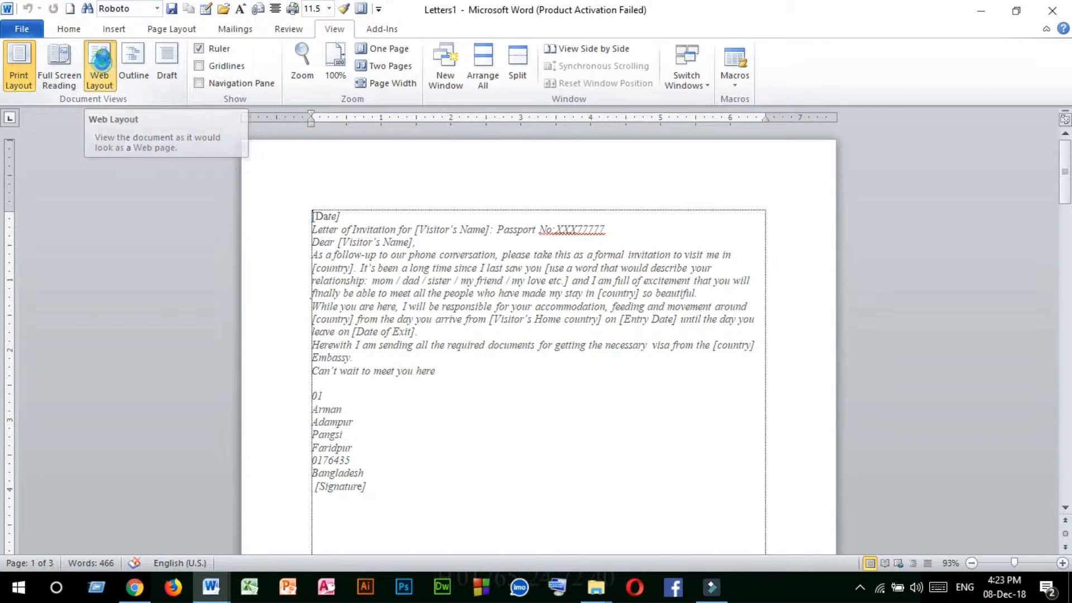
scroll(56, 201, "down", 1)
scroll(56, 201, "down", 2)
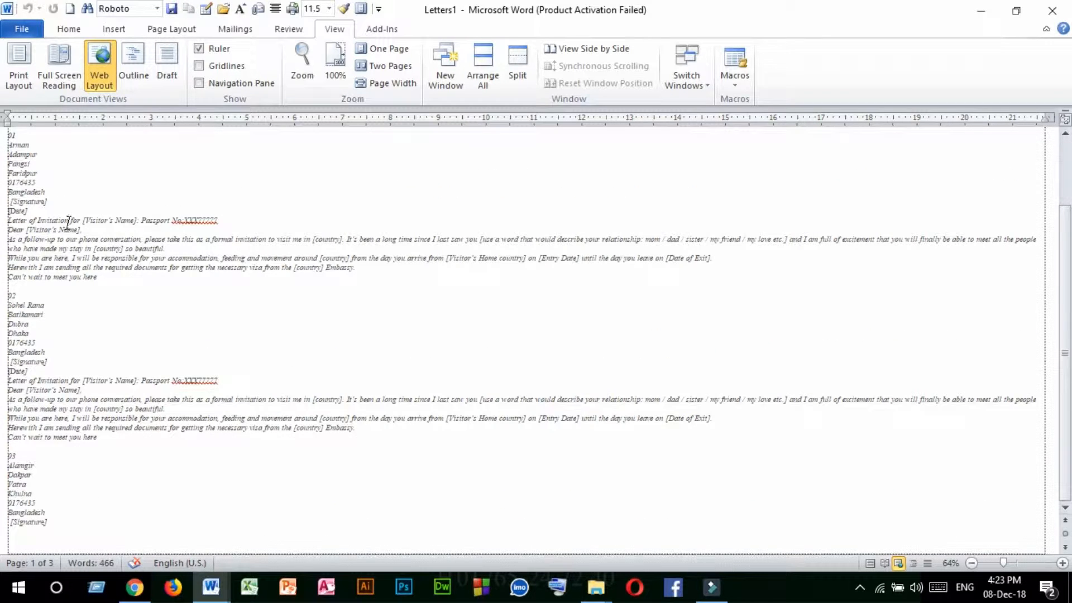
scroll(76, 248, "up", 3)
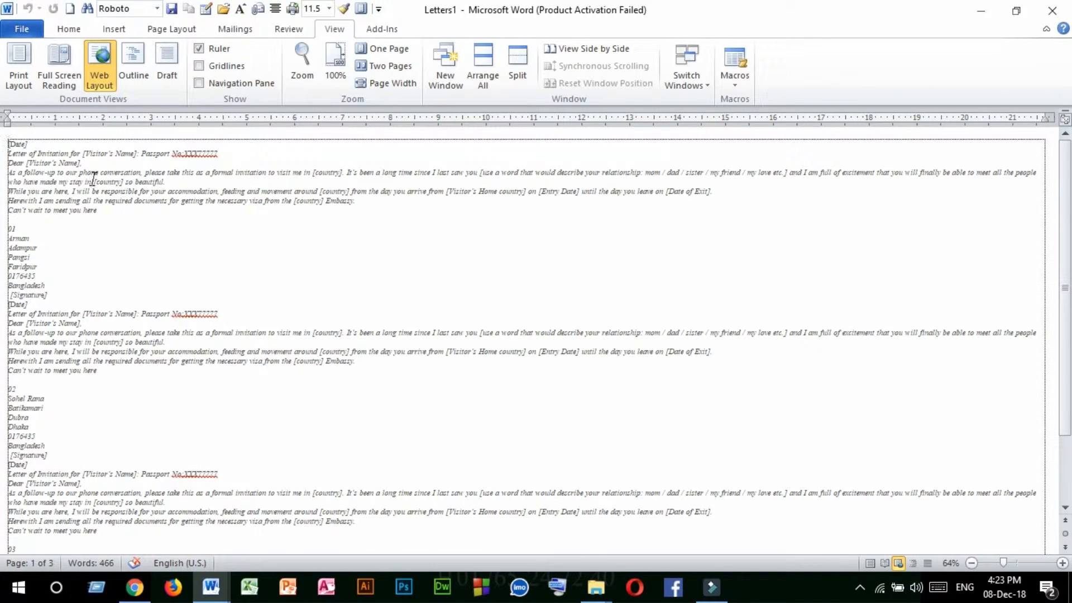
View the document in Outline and Draft views and return it to Print Layout
left_click(134, 64)
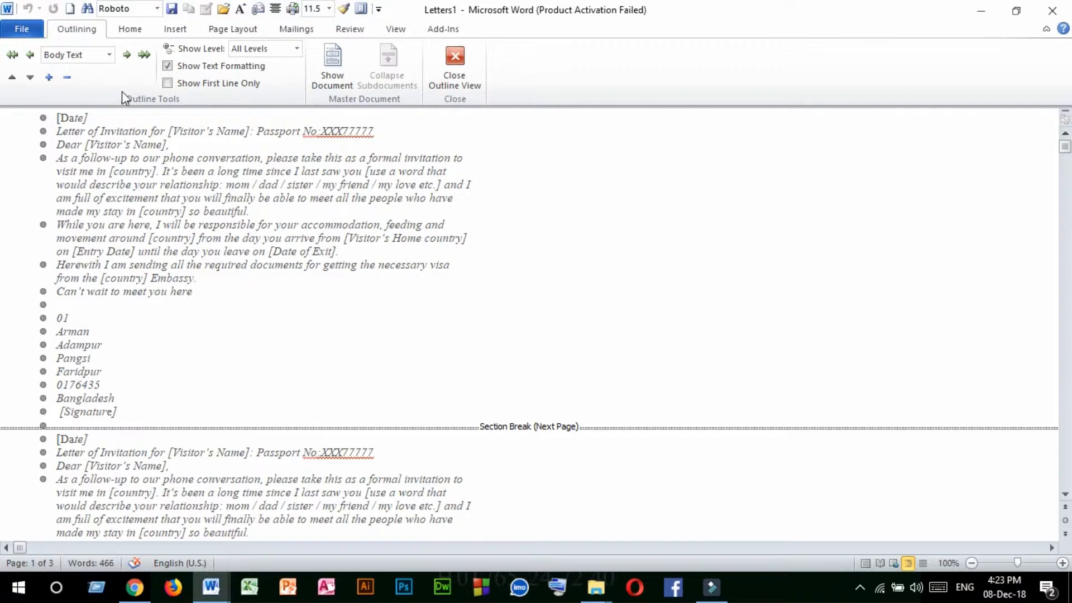
left_click(457, 71)
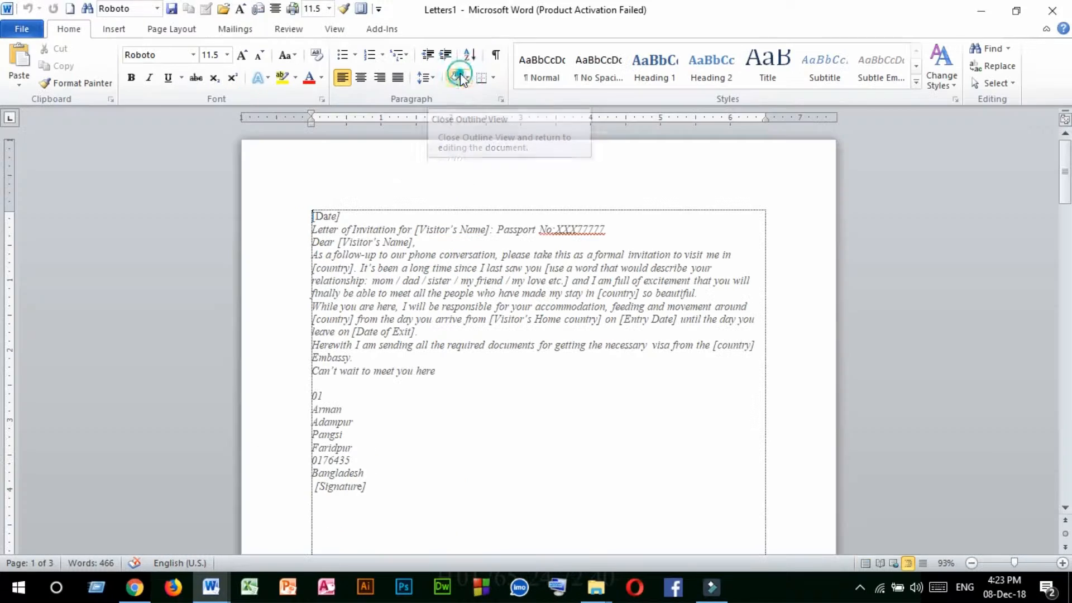
left_click(336, 33)
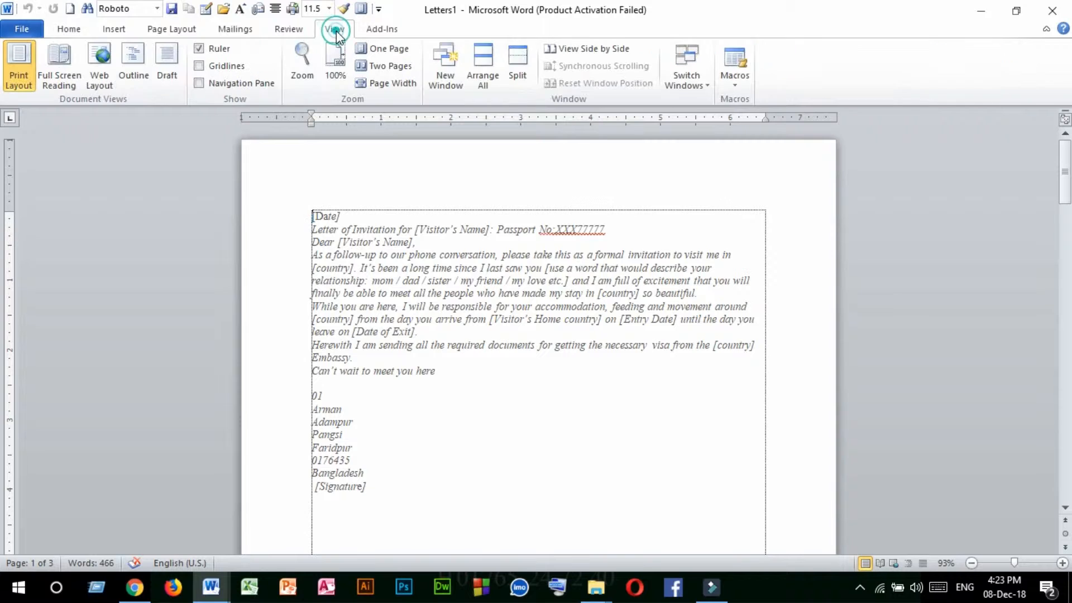
left_click(169, 63)
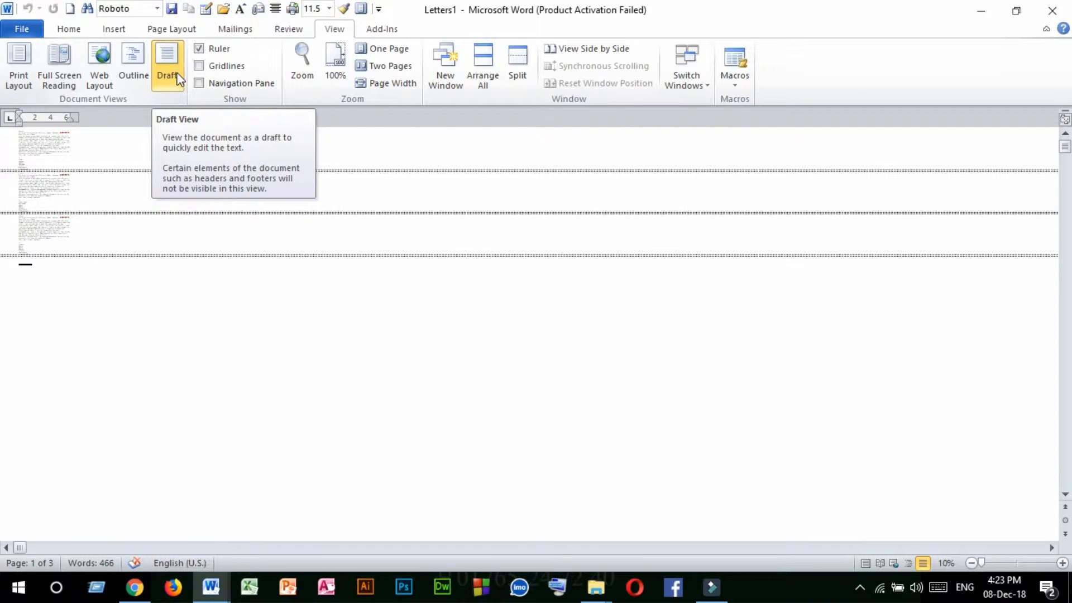
left_click(21, 73)
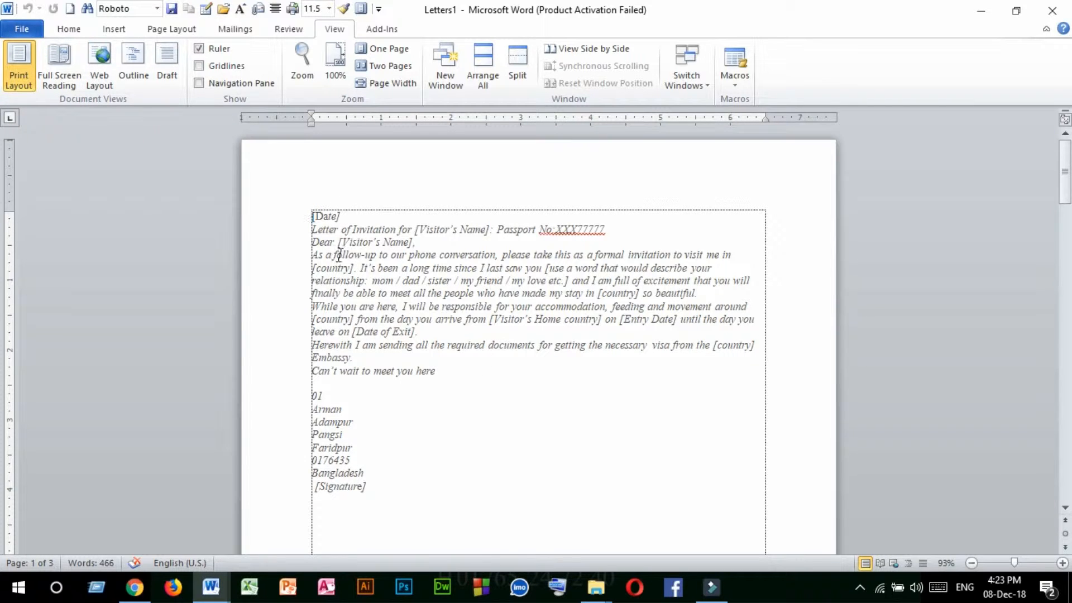
left_click_drag(310, 212, 458, 393)
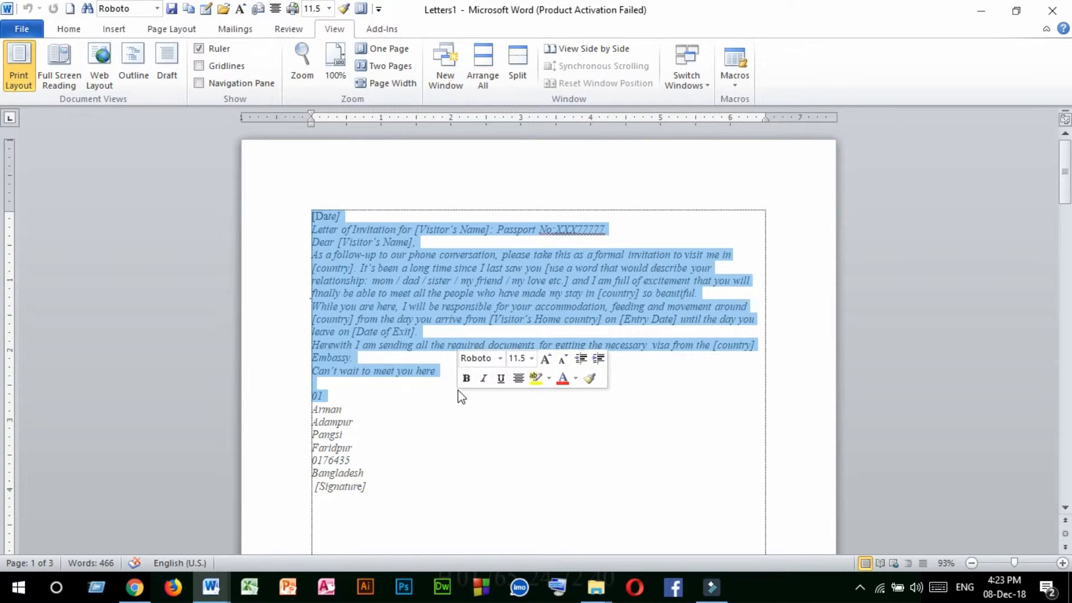
left_click(454, 387)
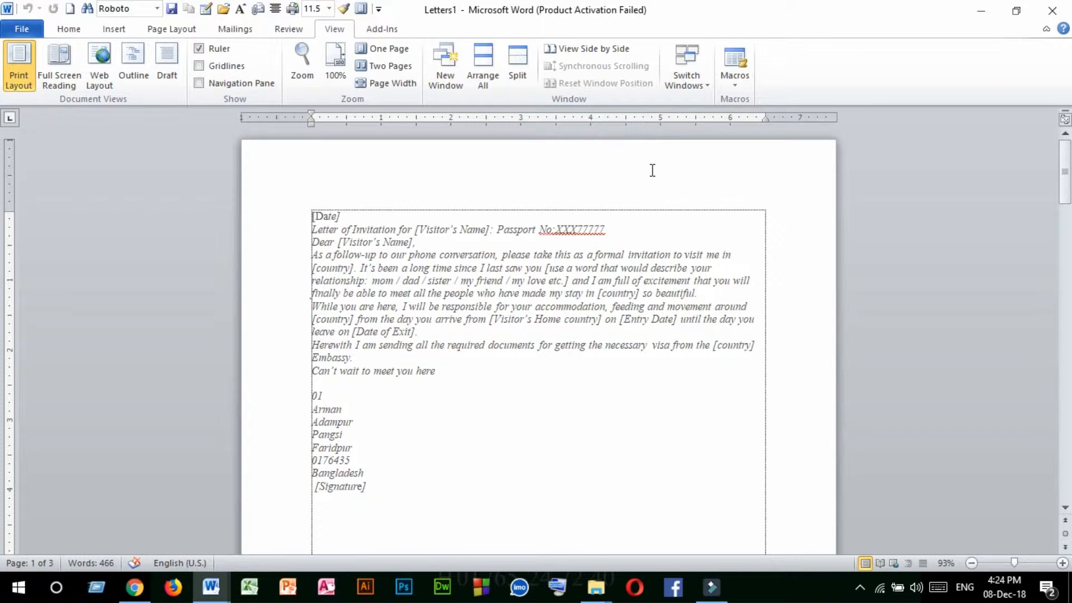
Hide the ruler in the document window
left_click(200, 49)
left_click(199, 50)
left_click(199, 49)
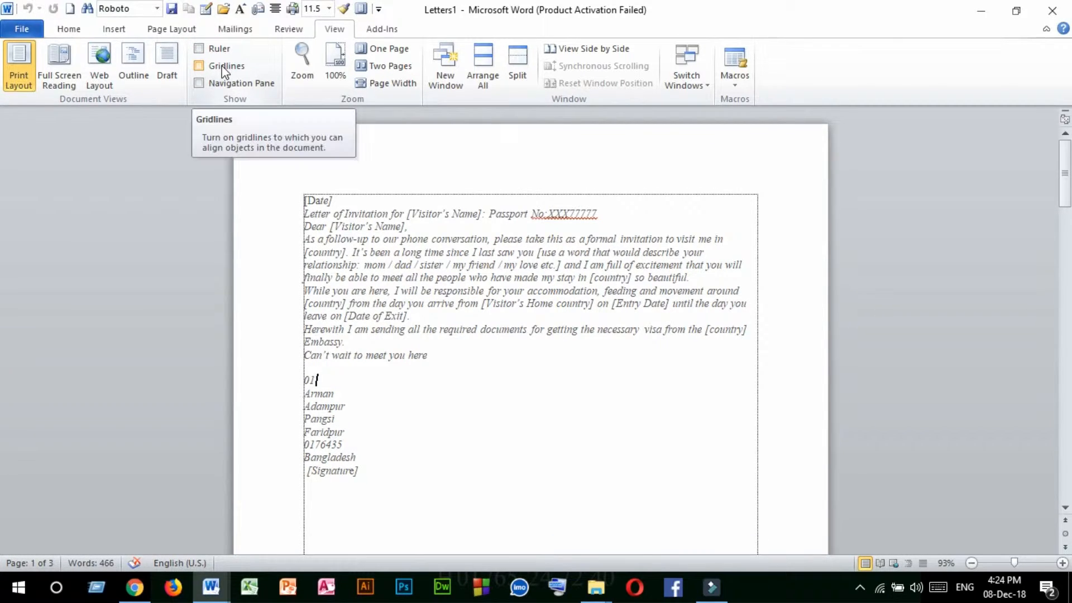
Turn on the gridlines and check how they appear on the first two letter pages
left_click(217, 66)
scroll(441, 297, "down", 8)
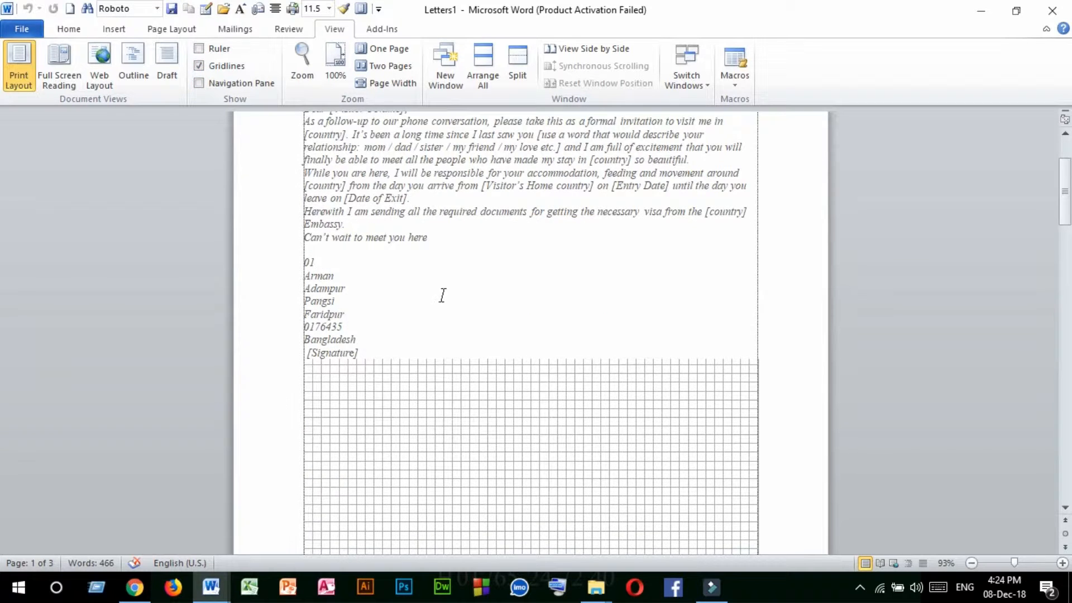
scroll(412, 246, "down", 6)
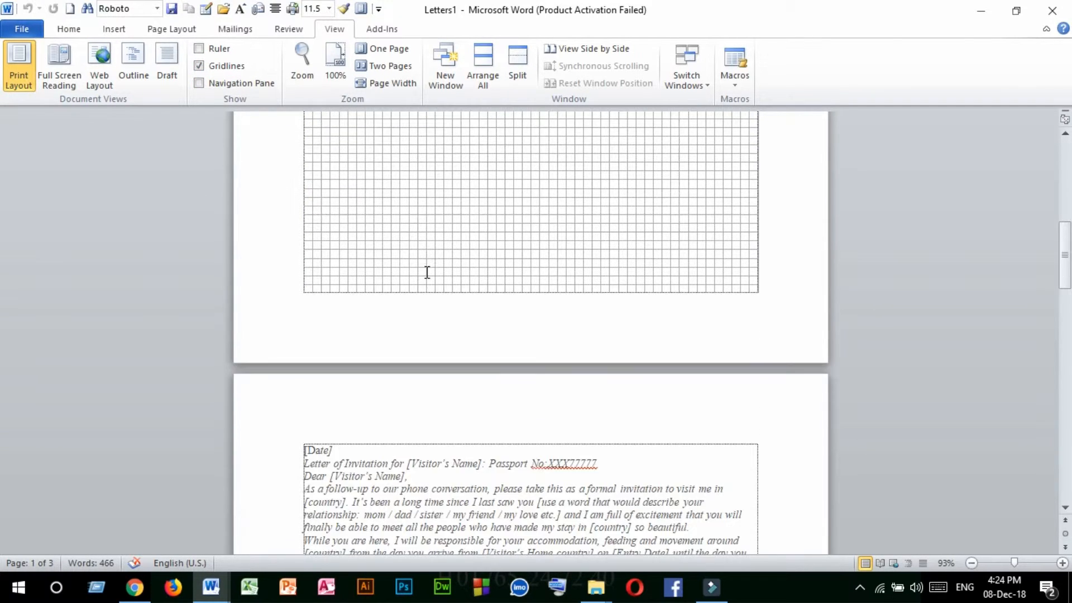
scroll(427, 272, "down", 10)
scroll(434, 289, "up", 2)
scroll(435, 290, "down", 6)
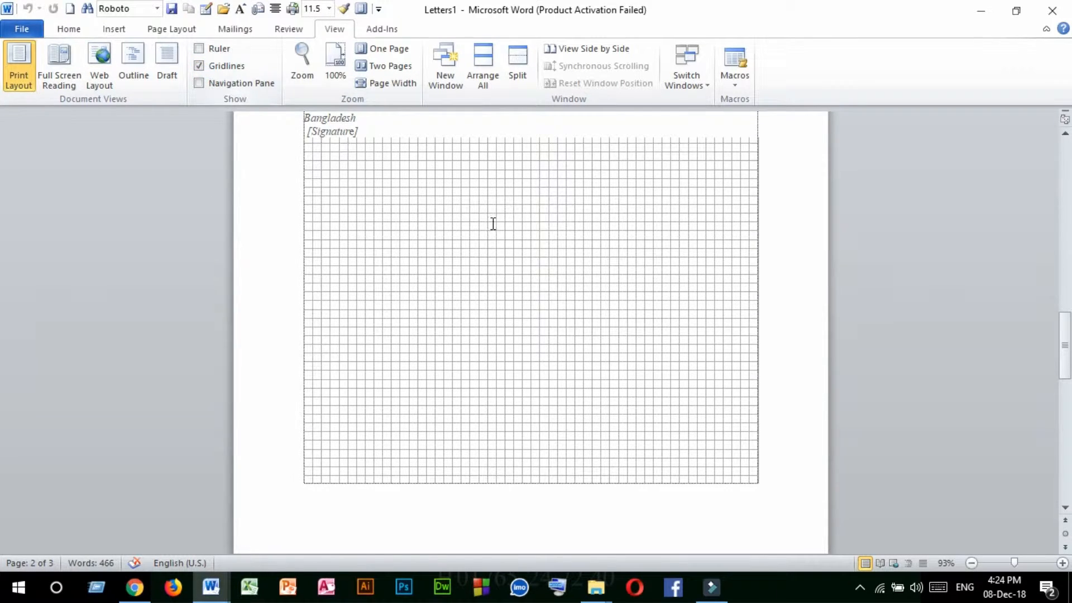
scroll(497, 265, "up", 8)
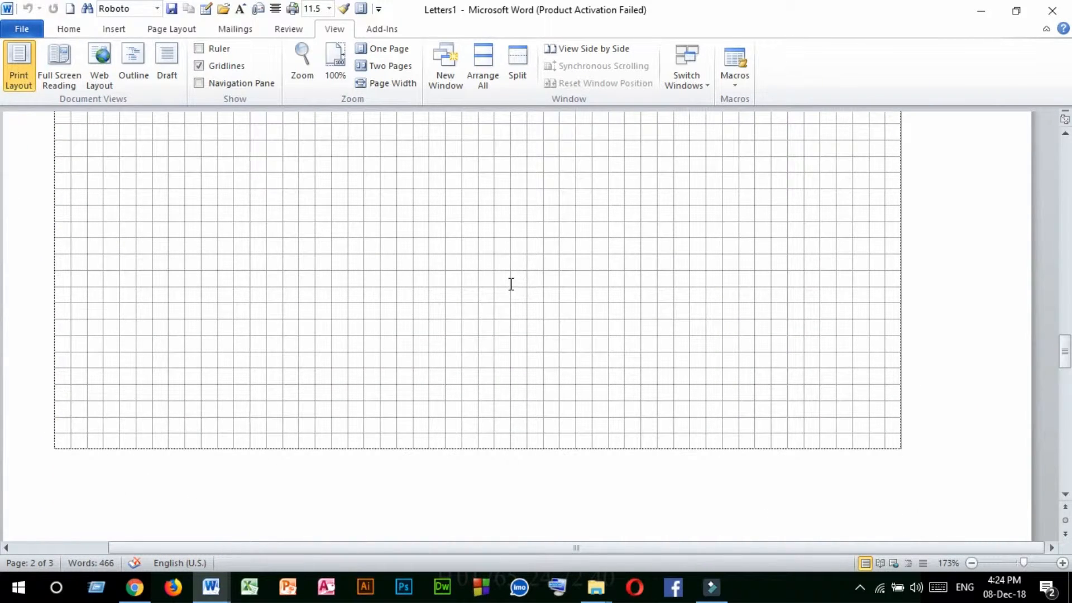
left_click(124, 30)
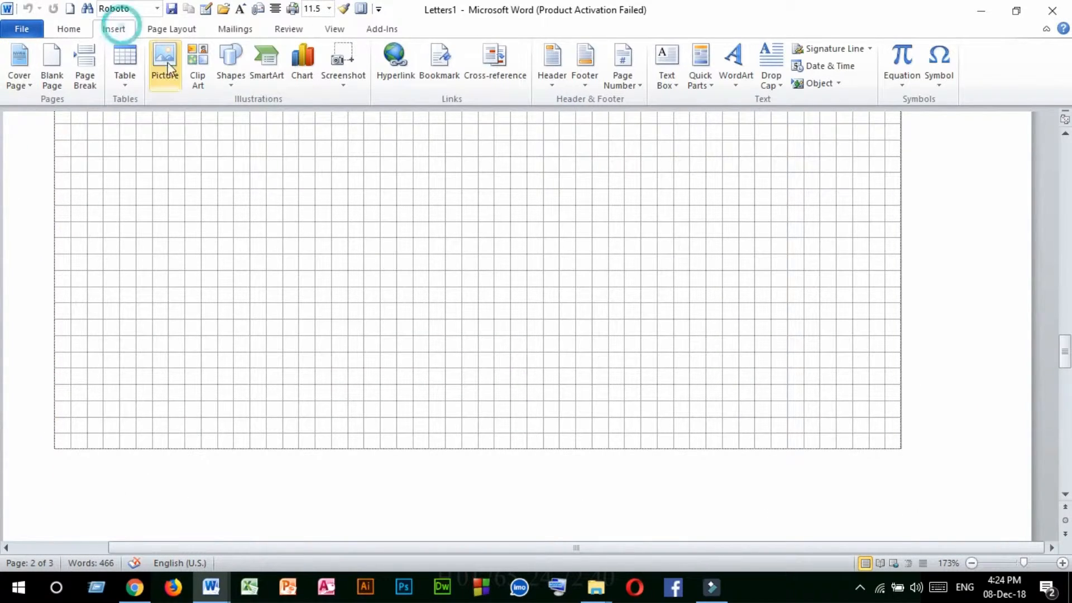
left_click(228, 84)
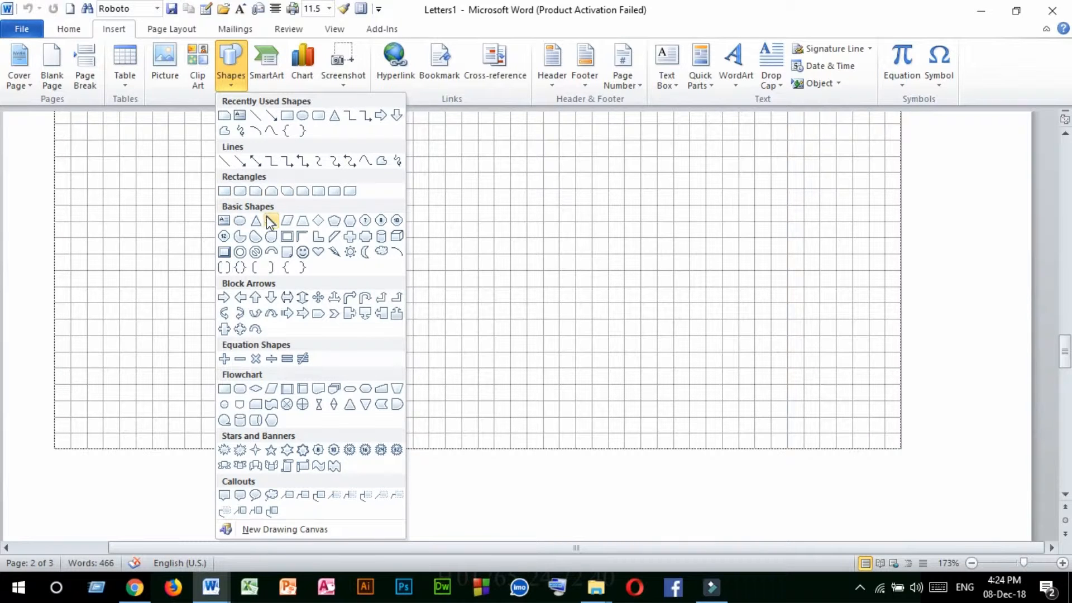
left_click(287, 115)
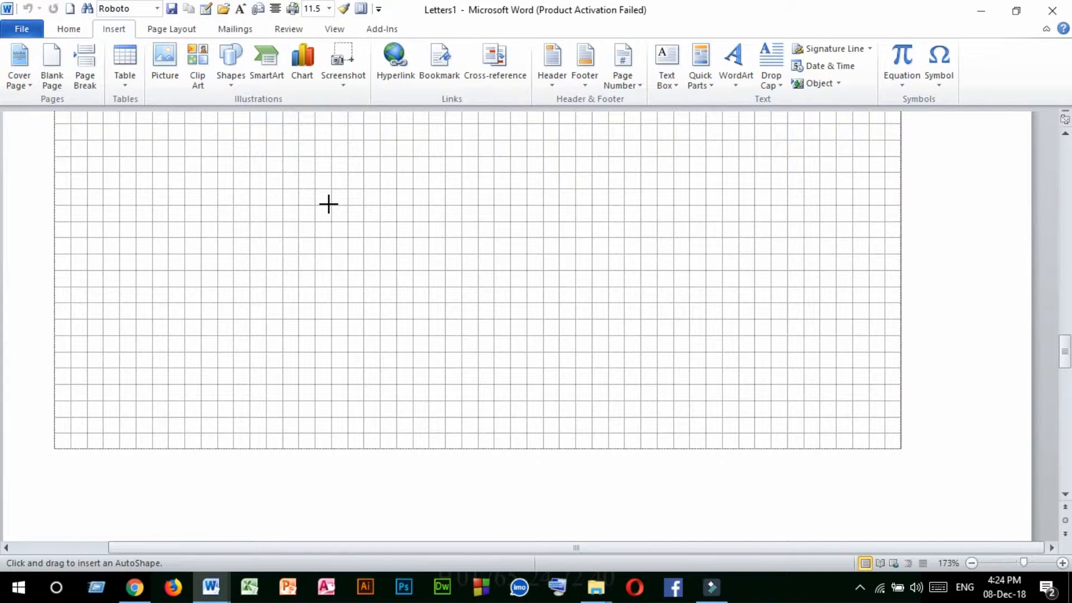
scroll(328, 204, "down", 4)
scroll(366, 210, "down", 7)
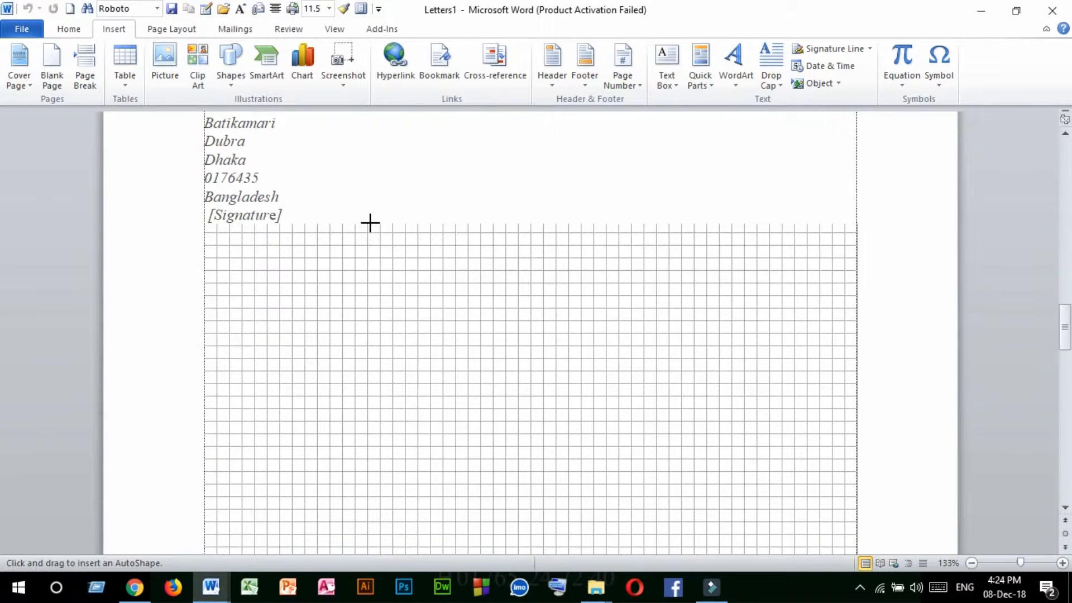
scroll(370, 224, "down", 3)
scroll(322, 222, "up", 1)
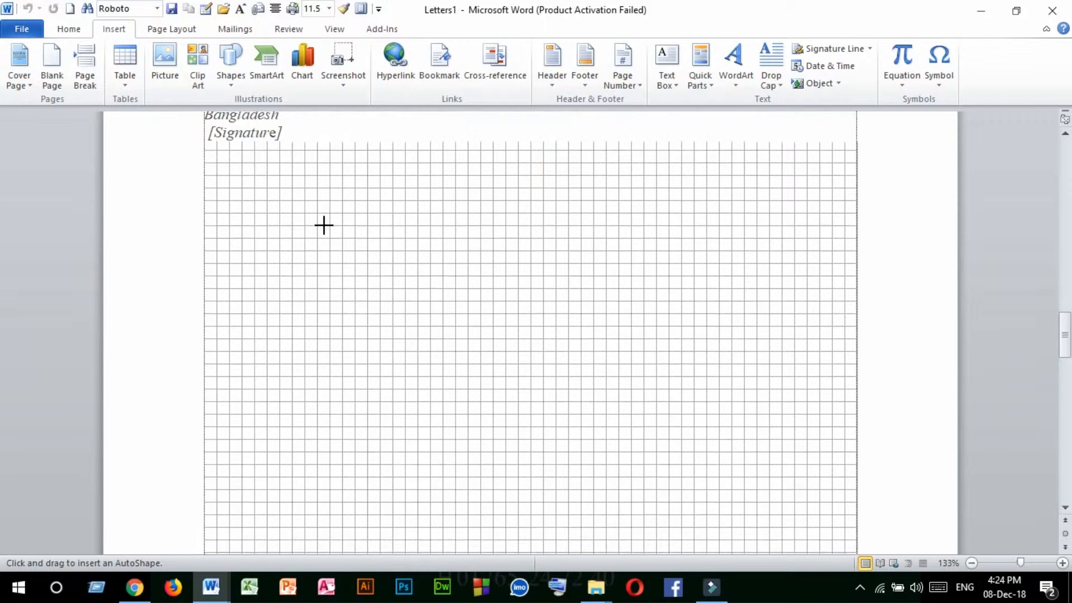
Show the ruler in the document window
left_click(335, 29)
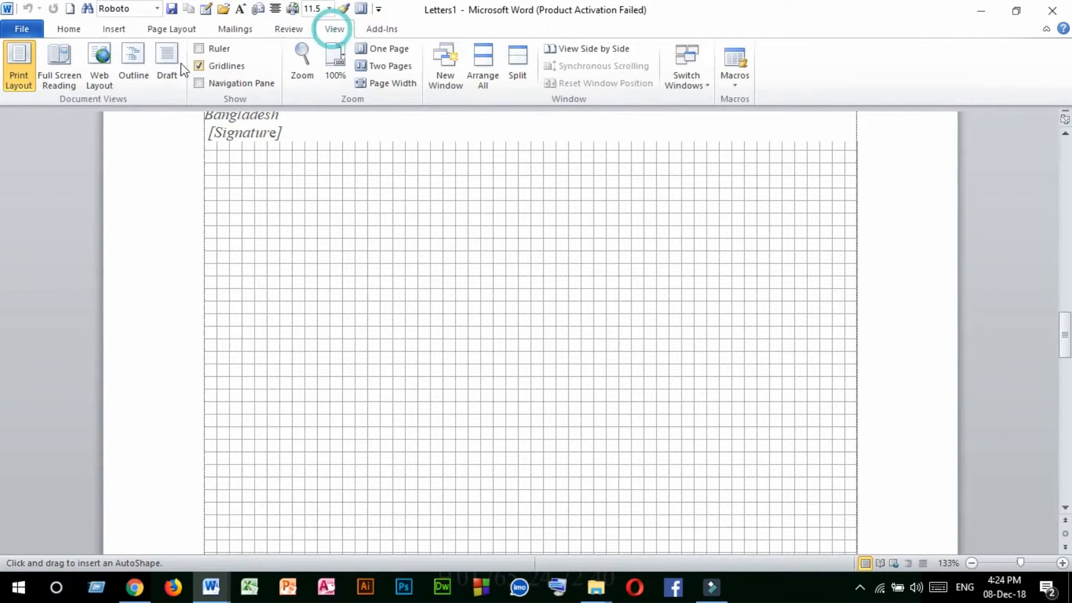
left_click(199, 49)
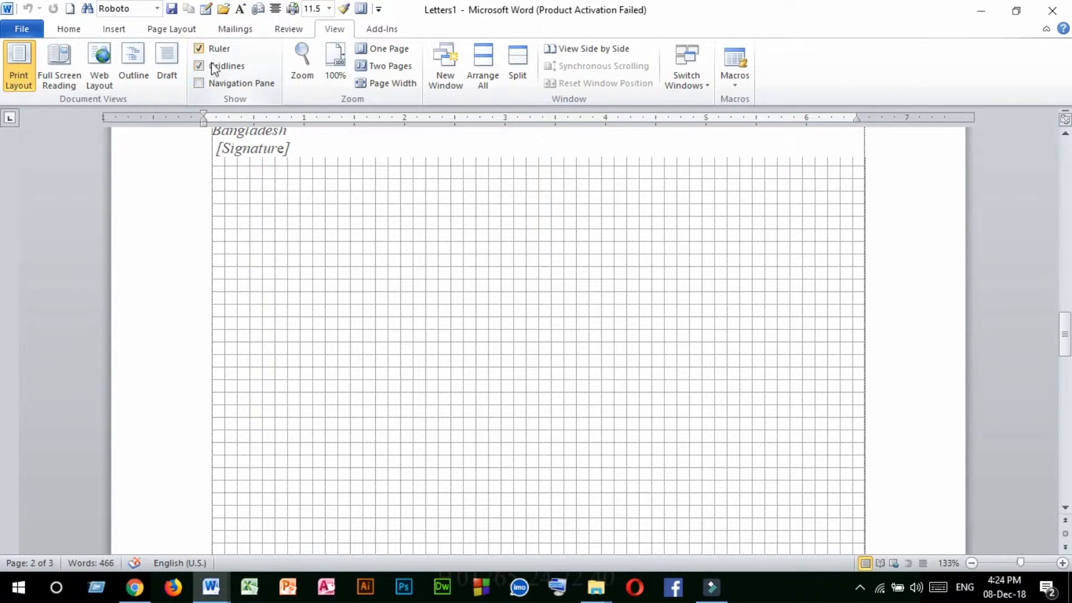
Draw a rectangle about 2.25" wide and 1.25" high on the gridlines near the end of page 2
scroll(252, 262, "down", 2)
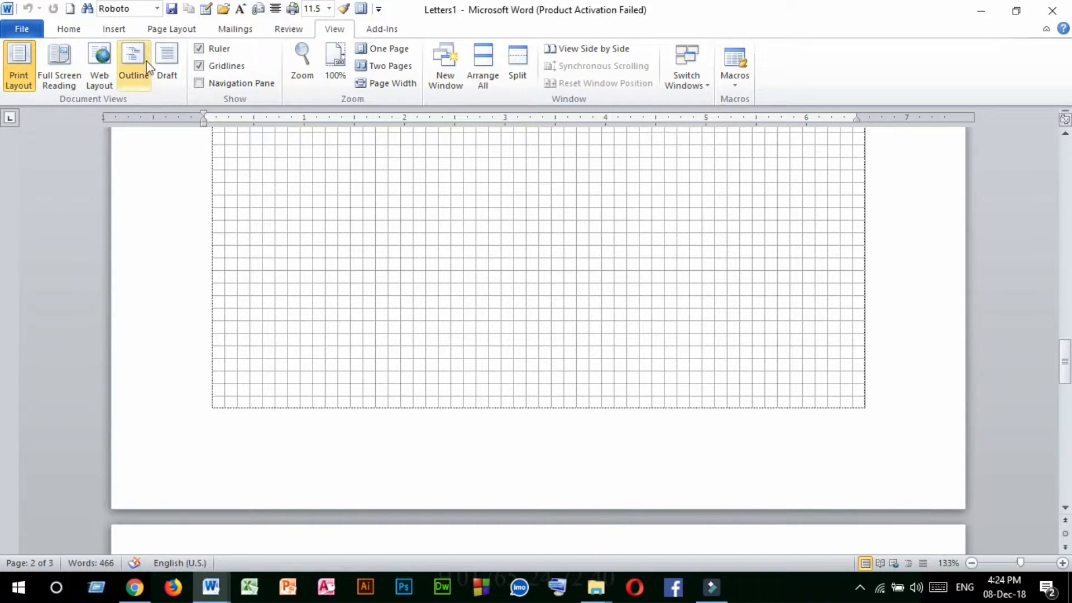
left_click(114, 29)
left_click(230, 65)
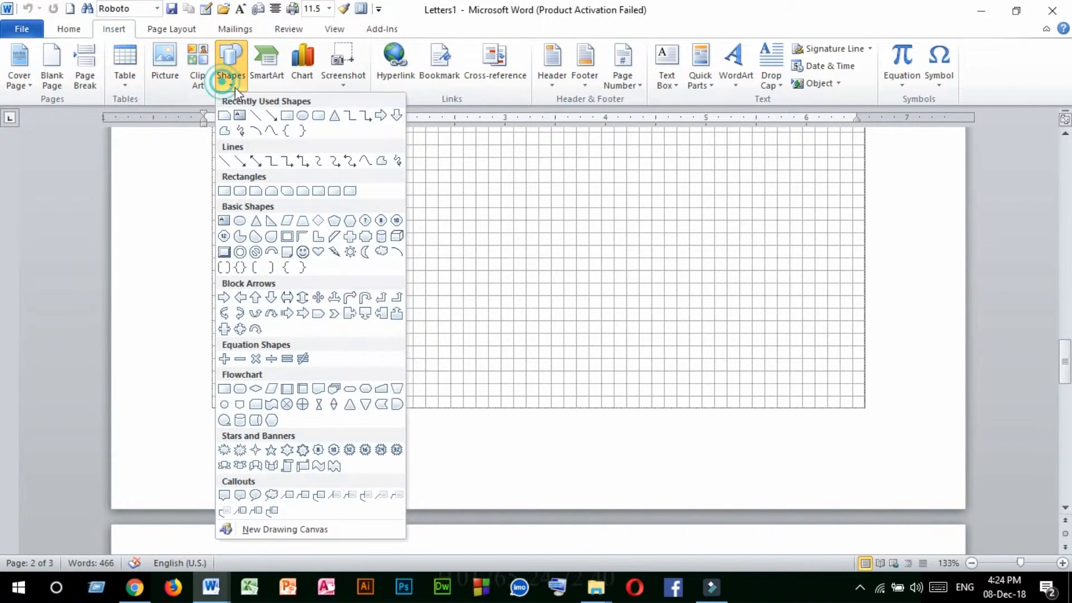
left_click(286, 115)
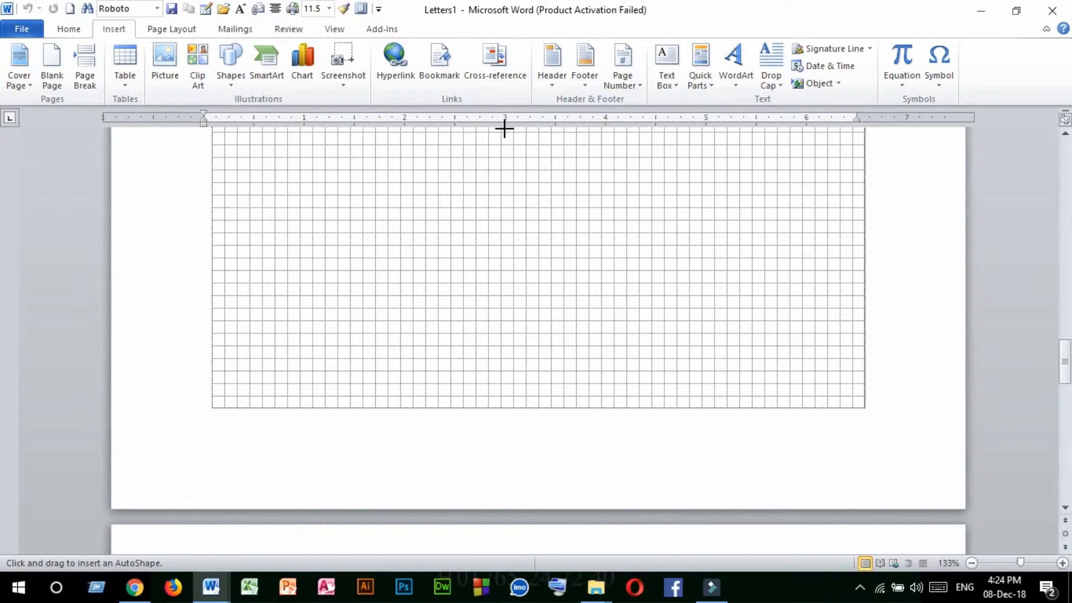
left_click_drag(499, 169, 729, 294)
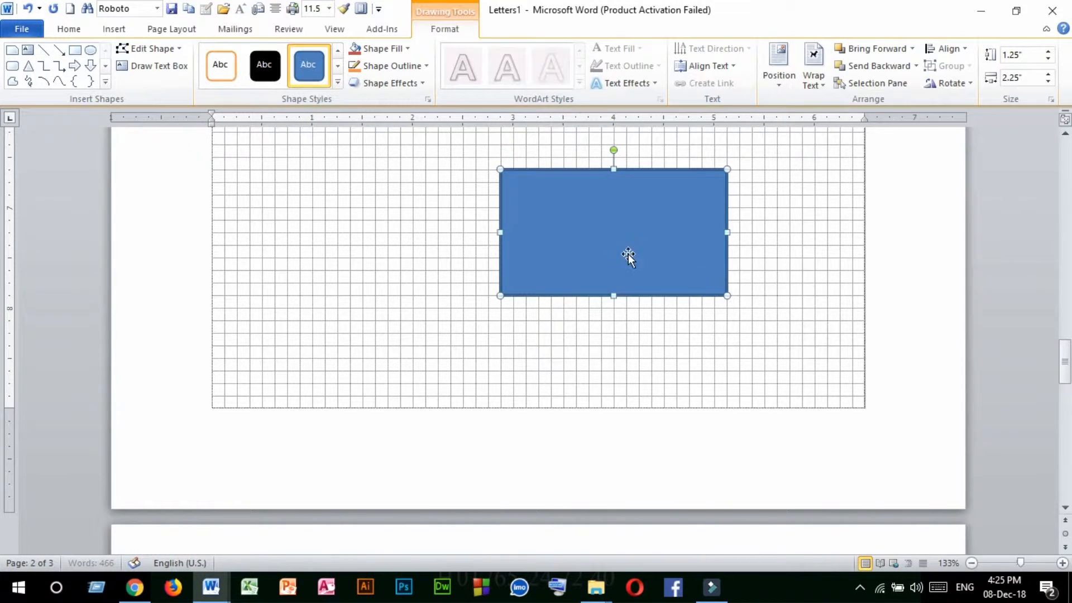
Move the blue rectangle slightly to the right so its left edge aligns with the 3-inch ruler mark
scroll(583, 255, "up", 5)
scroll(583, 255, "down", 5)
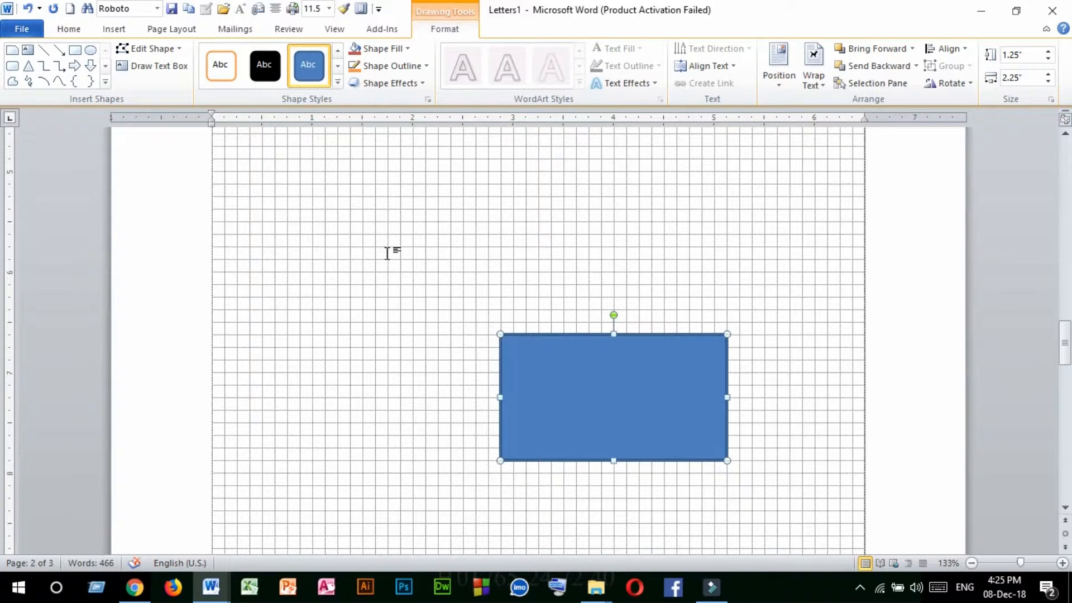
scroll(390, 249, "up", 2)
scroll(414, 256, "up", 4)
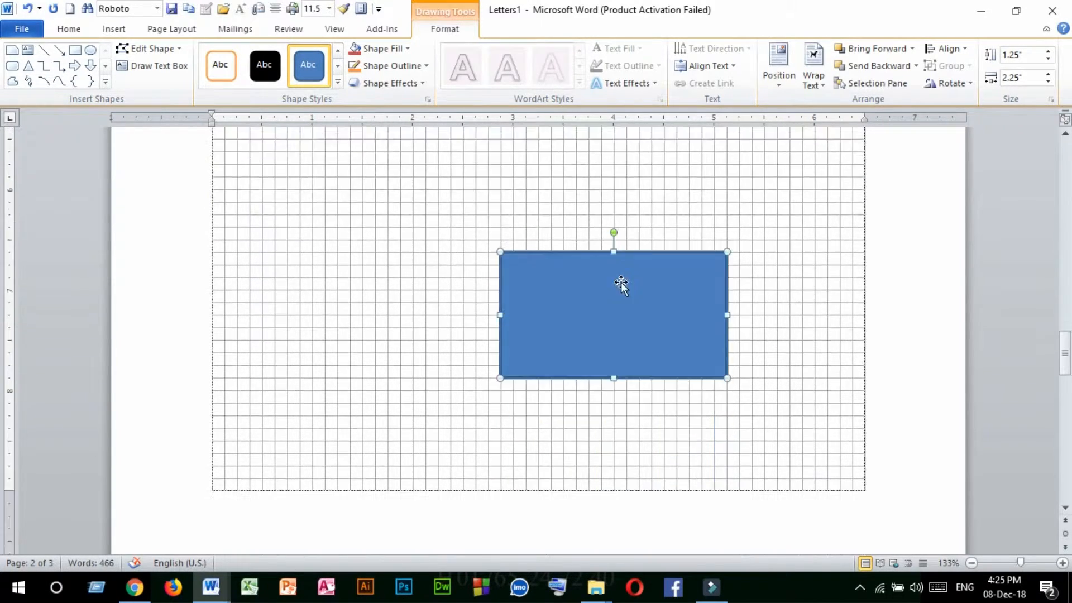
scroll(620, 279, "down", 10)
left_click_drag(527, 173, 540, 172)
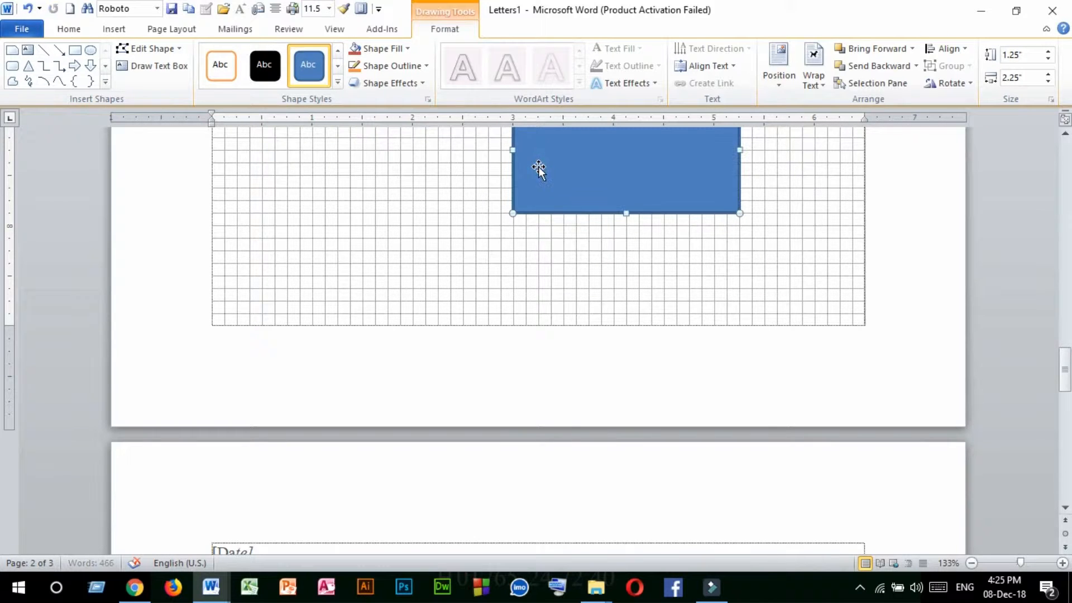
Display the Navigation Pane and place the cursor in its search box
left_click(345, 31)
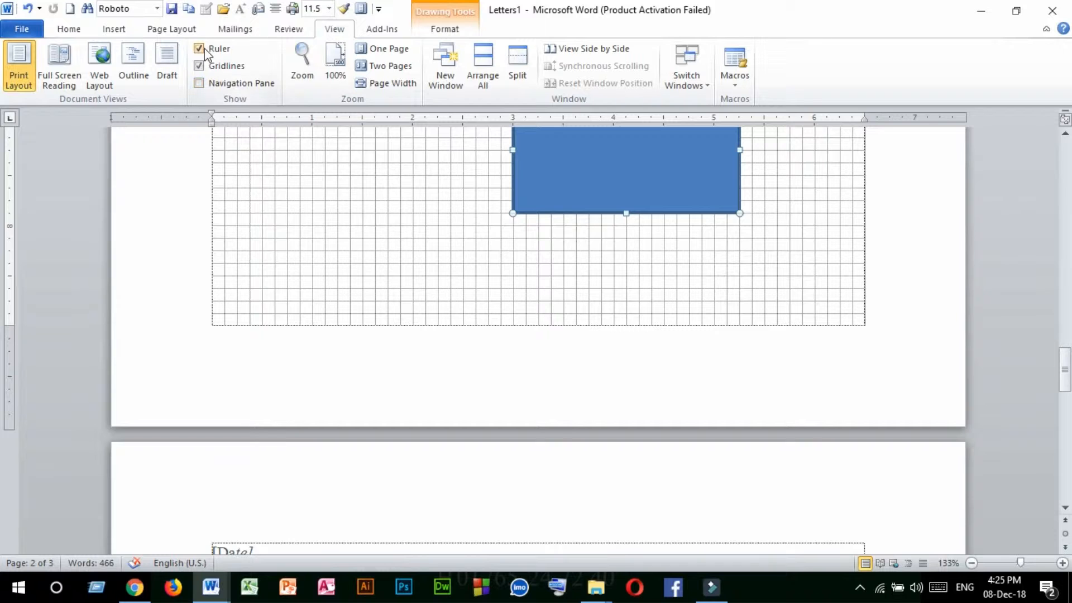
left_click(222, 82)
left_click(53, 144)
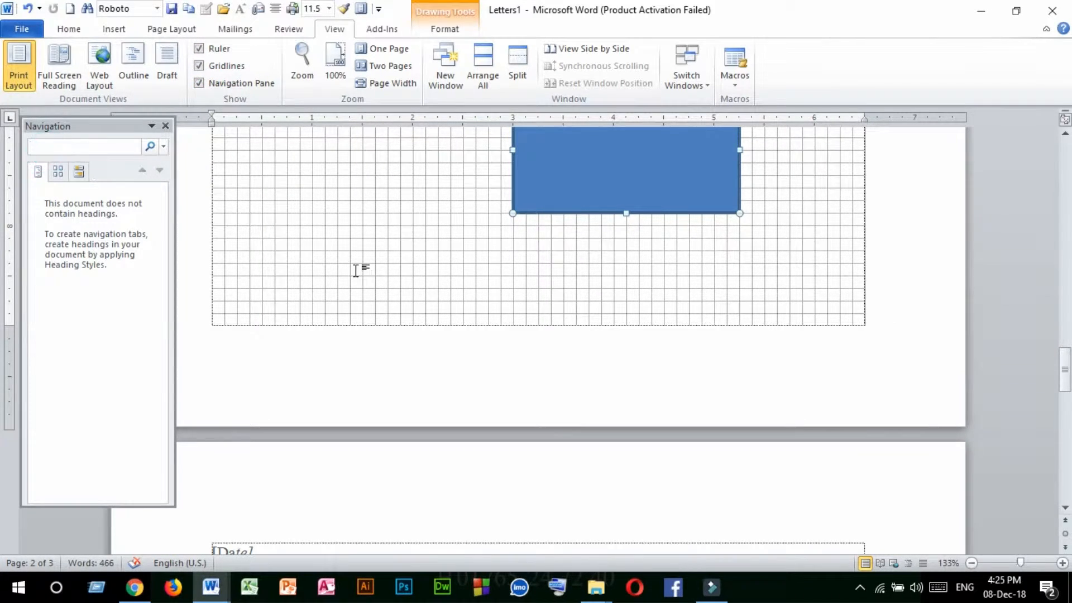
Search the document for "as" from the Navigation Pane
scroll(366, 283, "up", 10)
scroll(369, 289, "up", 3)
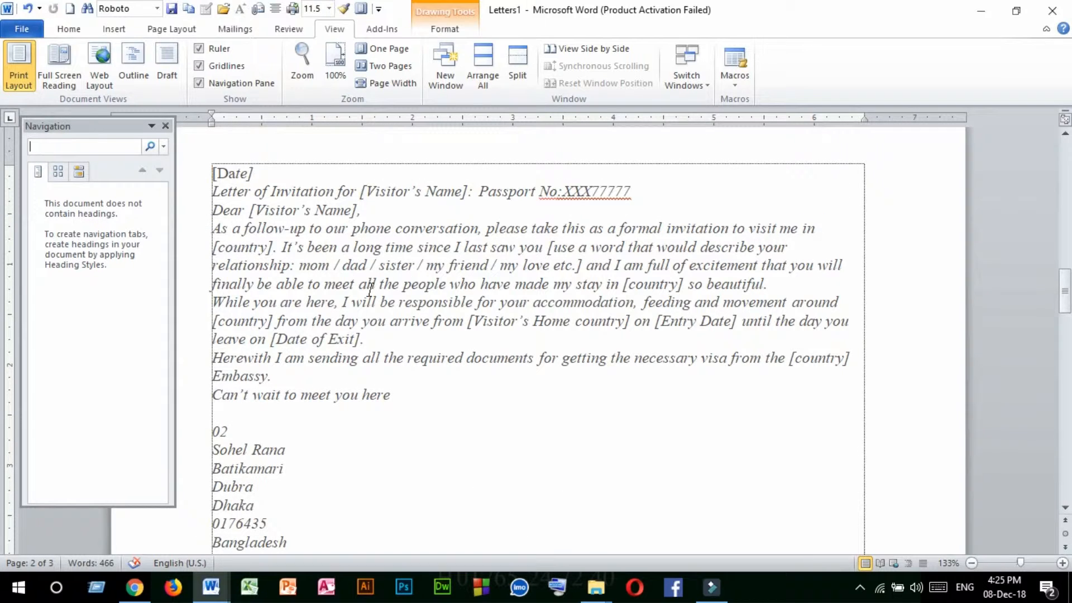
left_click(50, 149)
type("as")
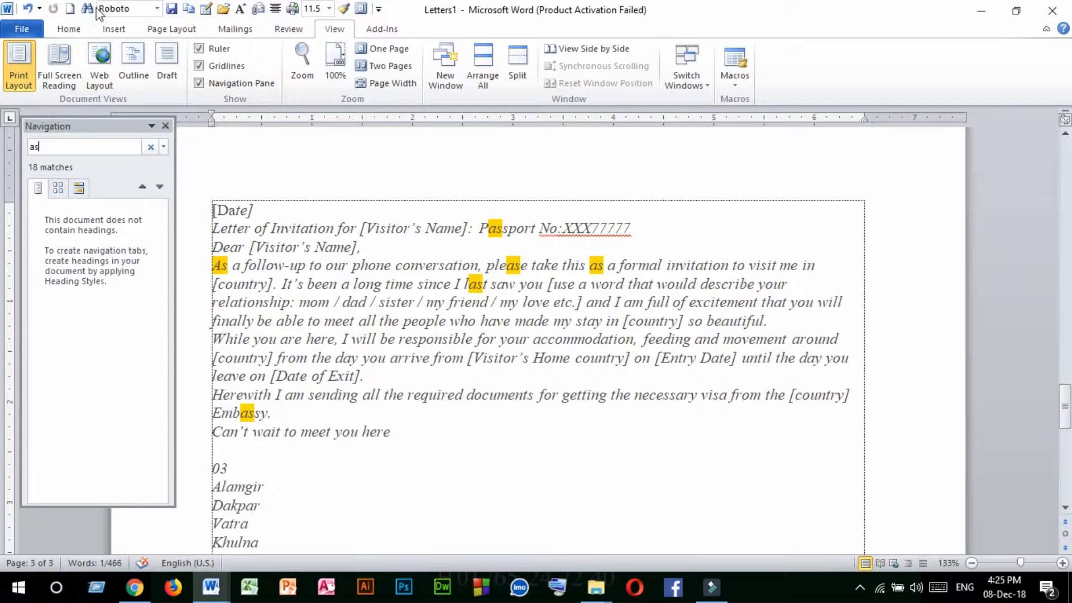
left_click(67, 29)
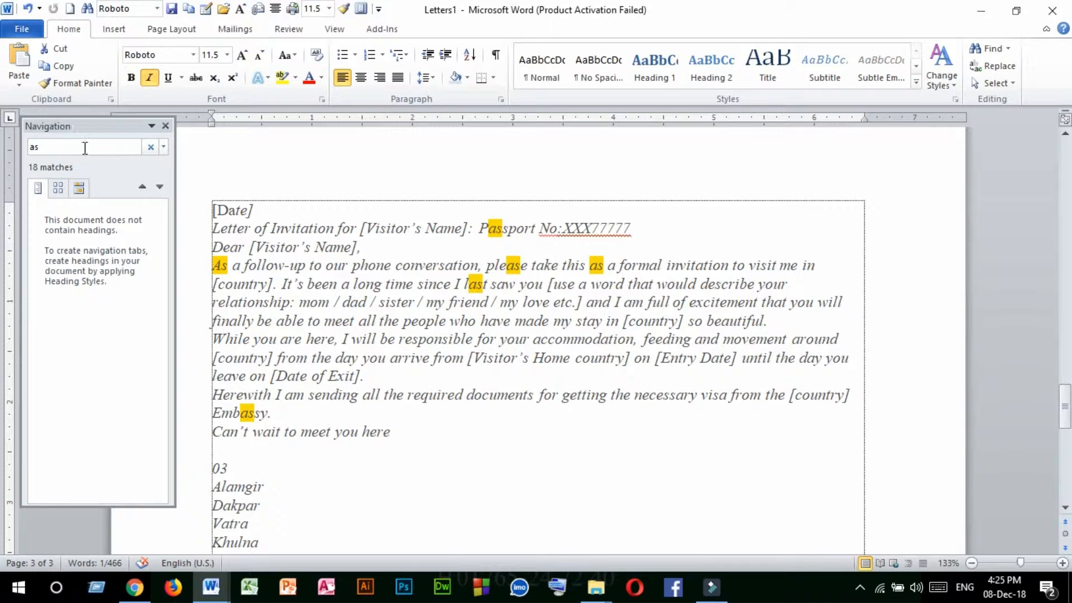
left_click(332, 31)
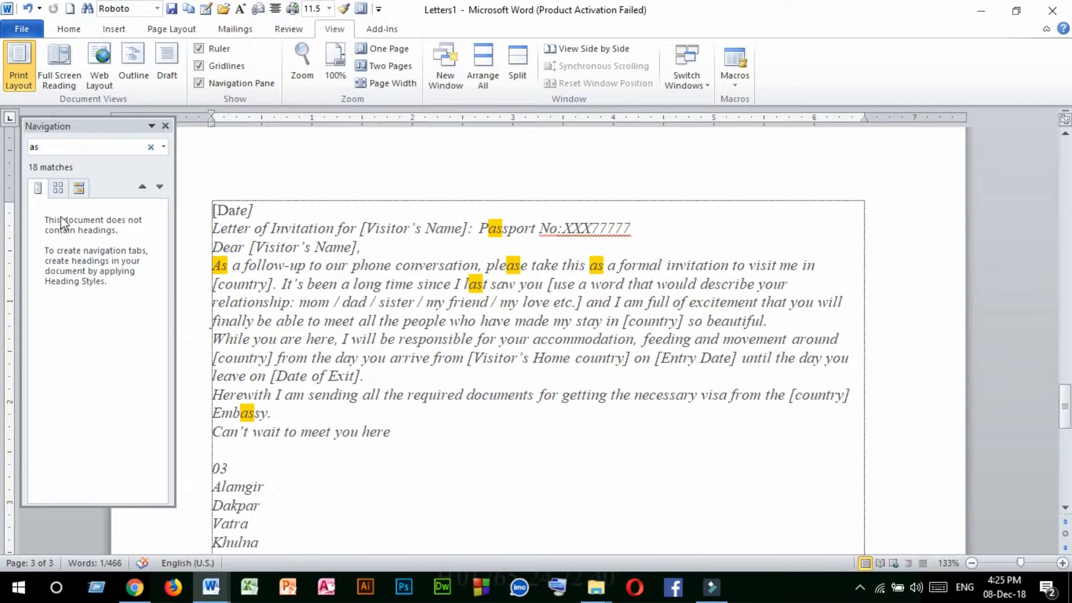
Show the page thumbnails in the Navigation Pane and use them to go through the first, second and third pages
left_click(60, 189)
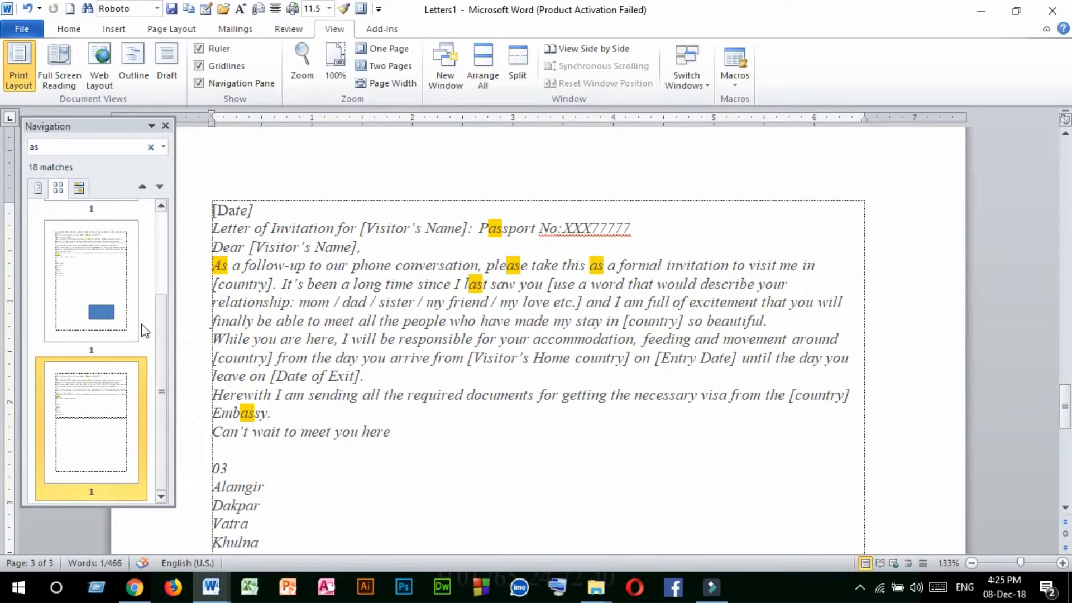
left_click_drag(164, 332, 159, 220)
left_click(91, 283)
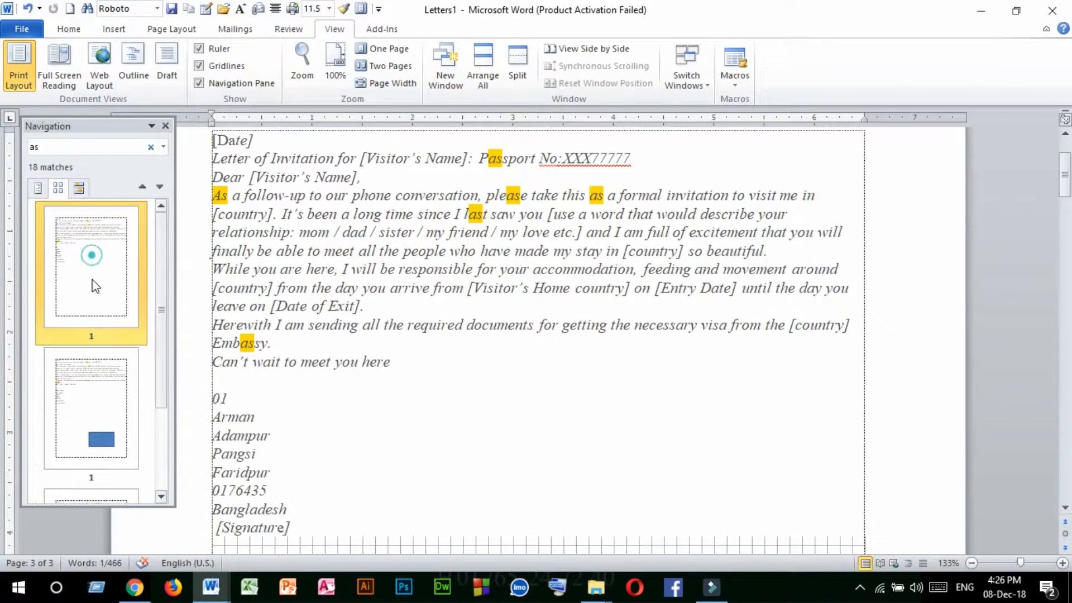
left_click(82, 384)
left_click_drag(159, 397, 162, 463)
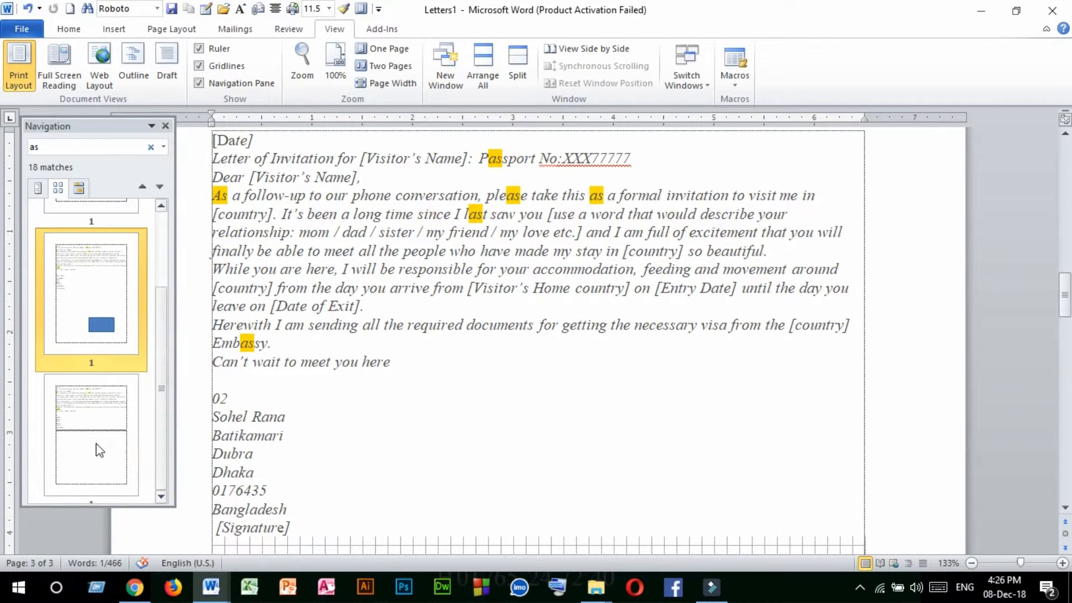
left_click(94, 441)
left_click(109, 355)
scroll(779, 235, "down", 15)
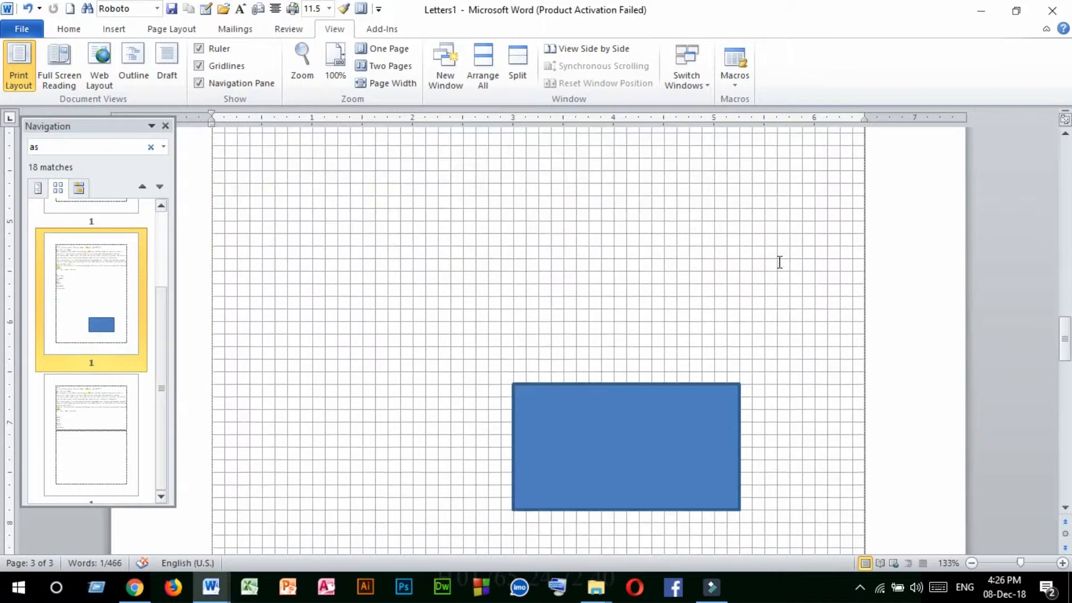
scroll(778, 276, "down", 3)
scroll(338, 268, "up", 7)
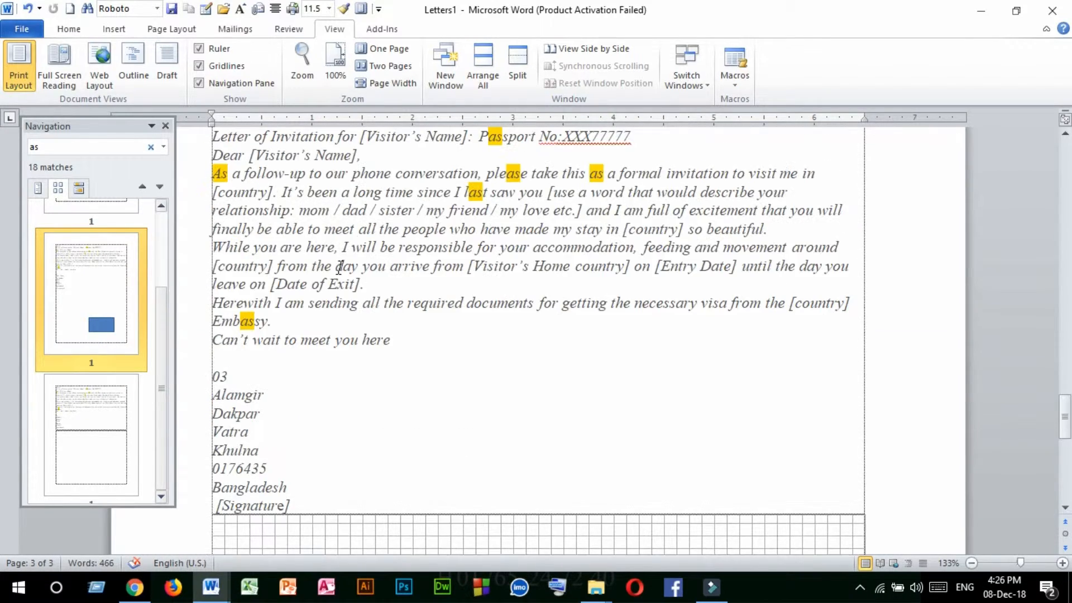
Jump to the second page and on to the third page using their thumbnails
left_click(80, 222)
left_click(96, 427)
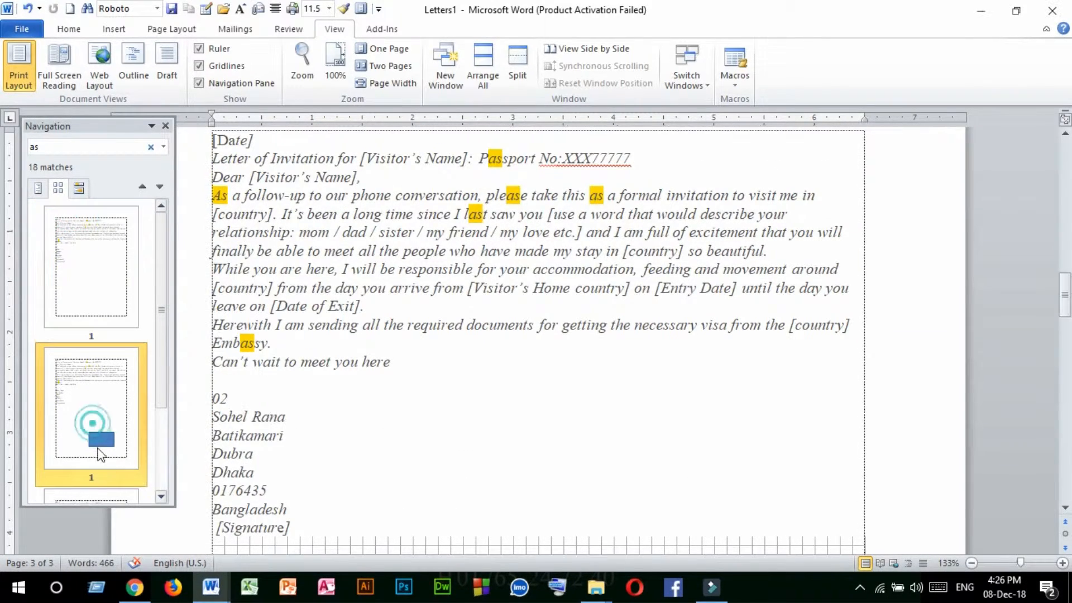
left_click(156, 358)
scroll(156, 415, "down", 2)
left_click(105, 442)
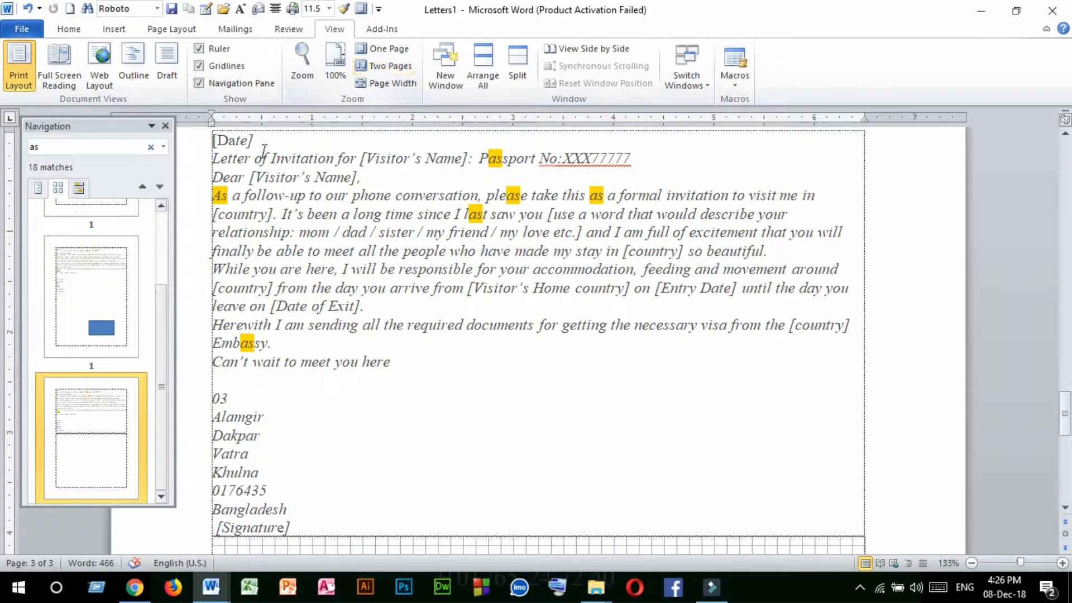
Close the Navigation Pane and deselect the blue rectangle on page 2
left_click(165, 126)
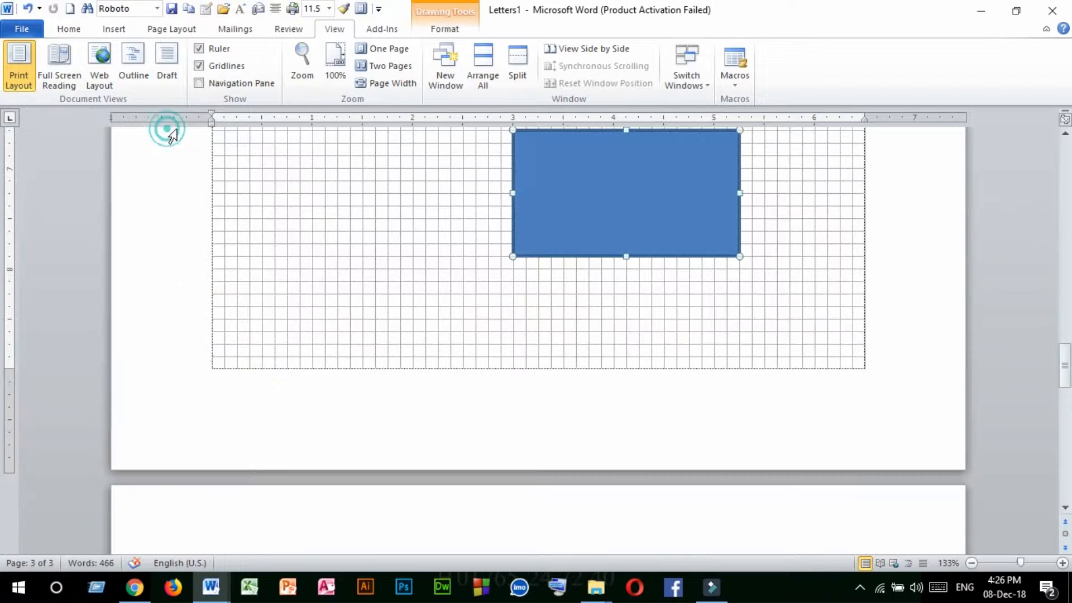
left_click(363, 158)
scroll(382, 227, "up", 5)
scroll(383, 263, "down", 10)
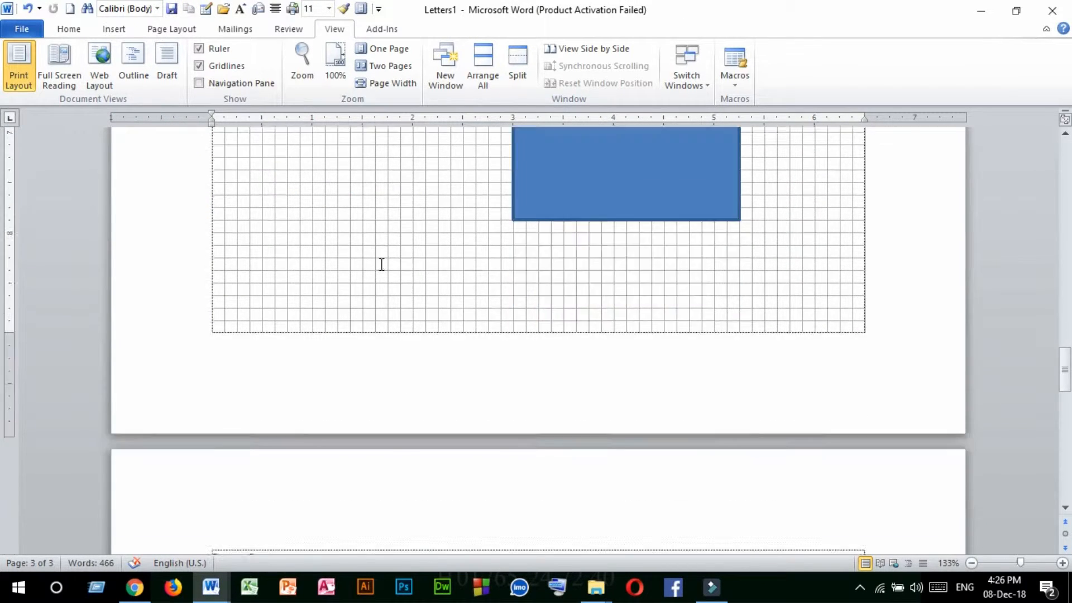
scroll(382, 268, "down", 3)
scroll(383, 266, "up", 4)
scroll(383, 266, "down", 4)
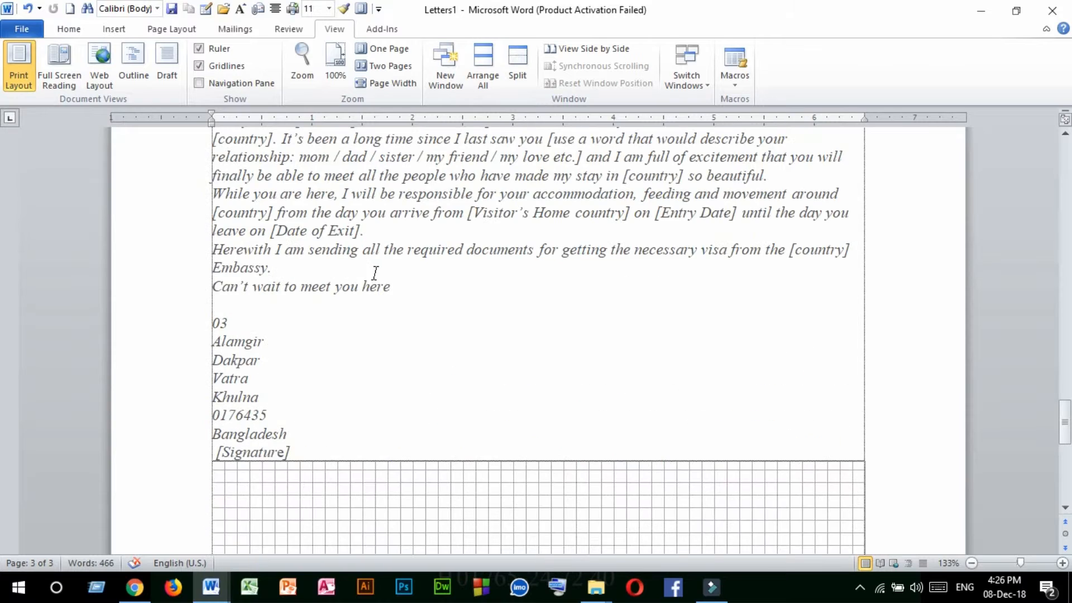
left_click_drag(394, 289, 198, 142)
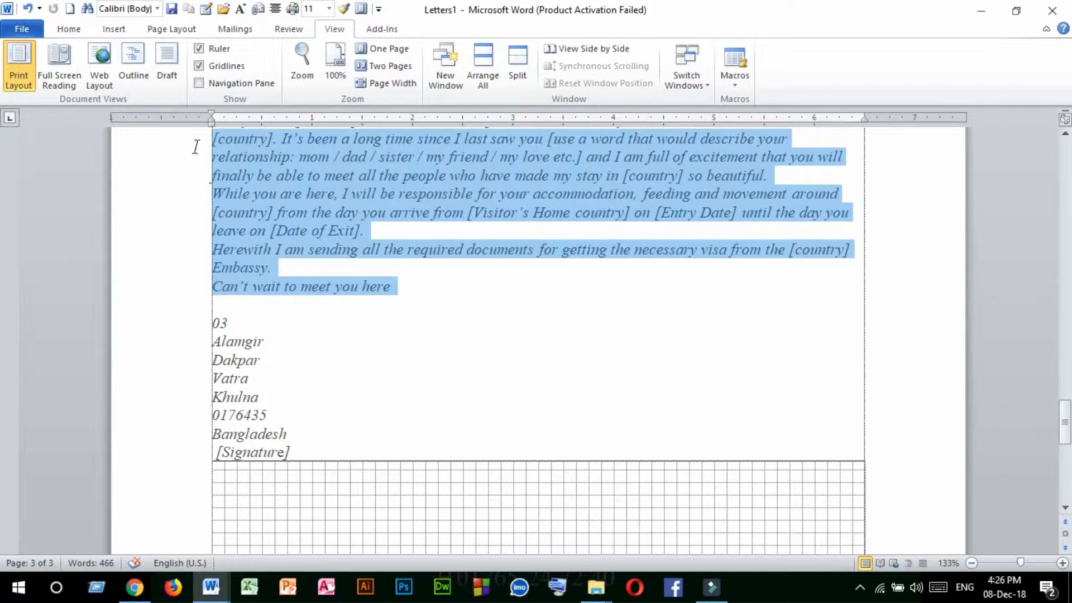
left_click(362, 236)
scroll(361, 236, "up", 2)
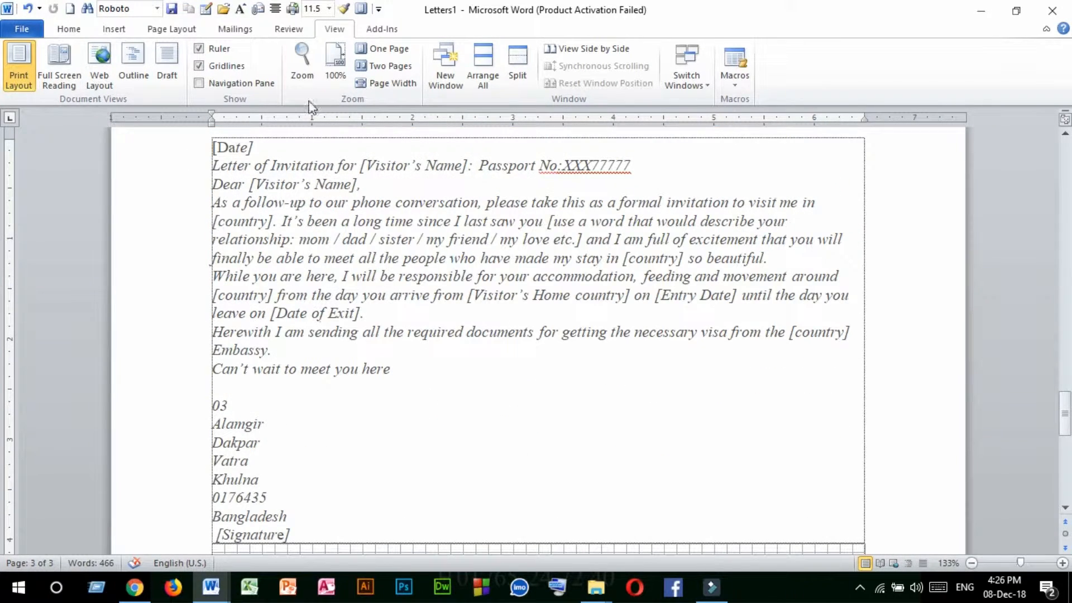
Open the Zoom settings and preview the 75%, 100% and 200% presets
left_click(305, 66)
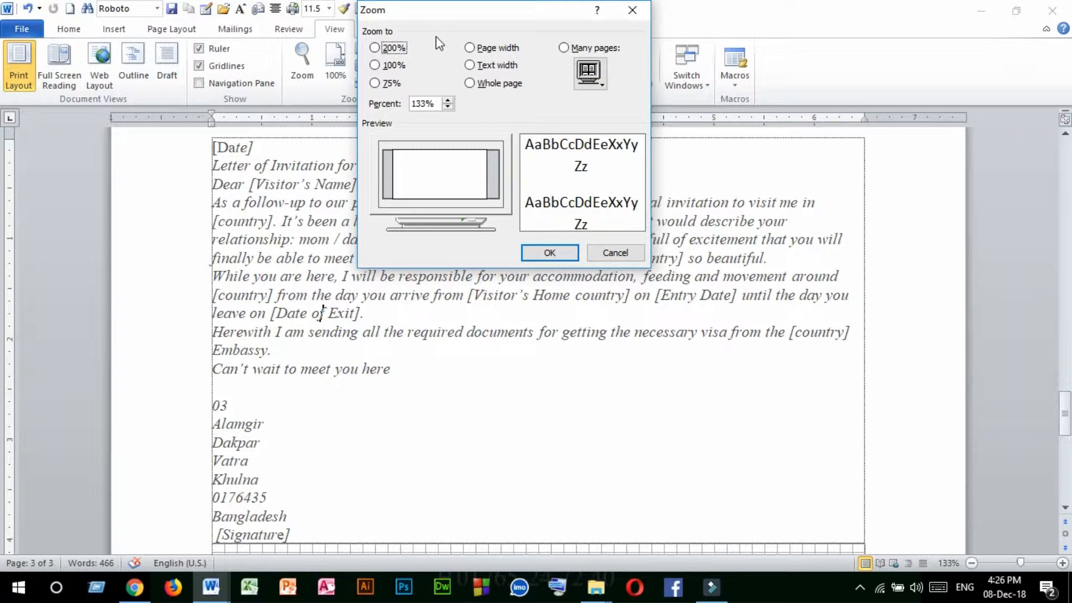
left_click_drag(455, 12, 469, 73)
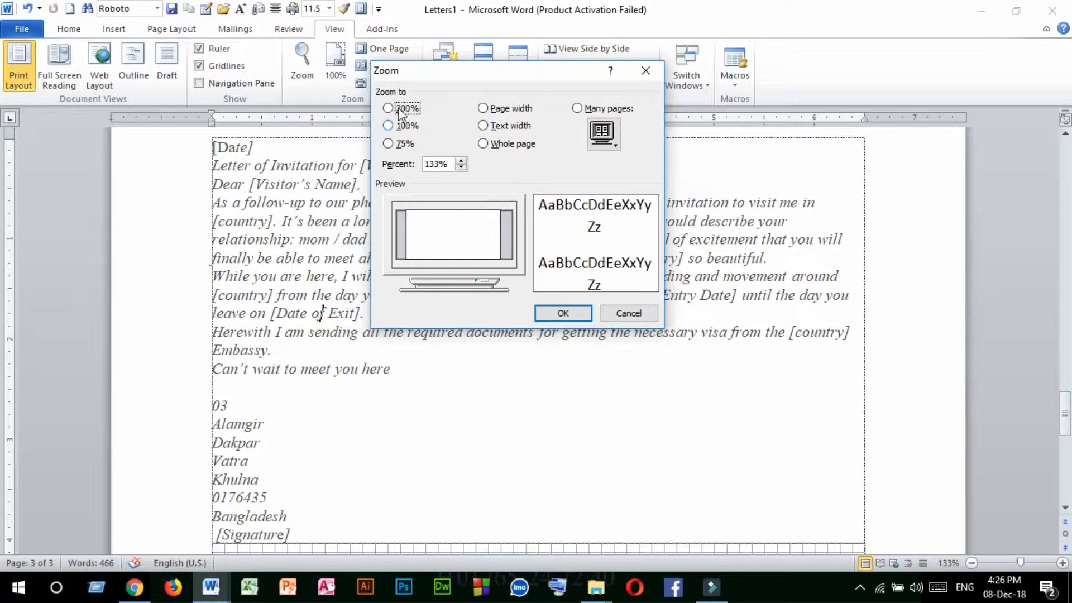
left_click(398, 145)
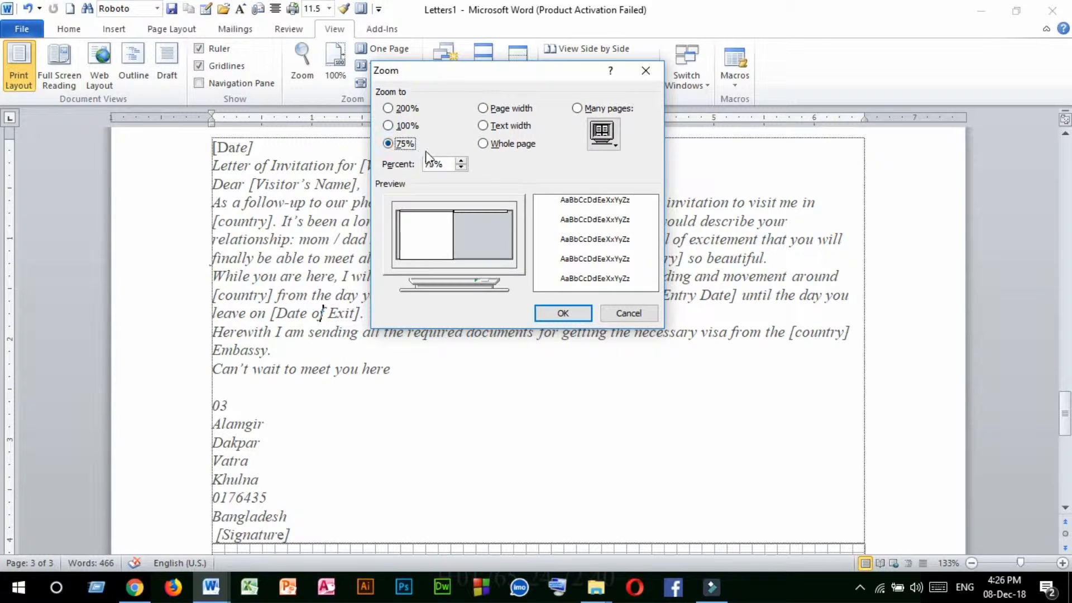
left_click(395, 126)
left_click(406, 109)
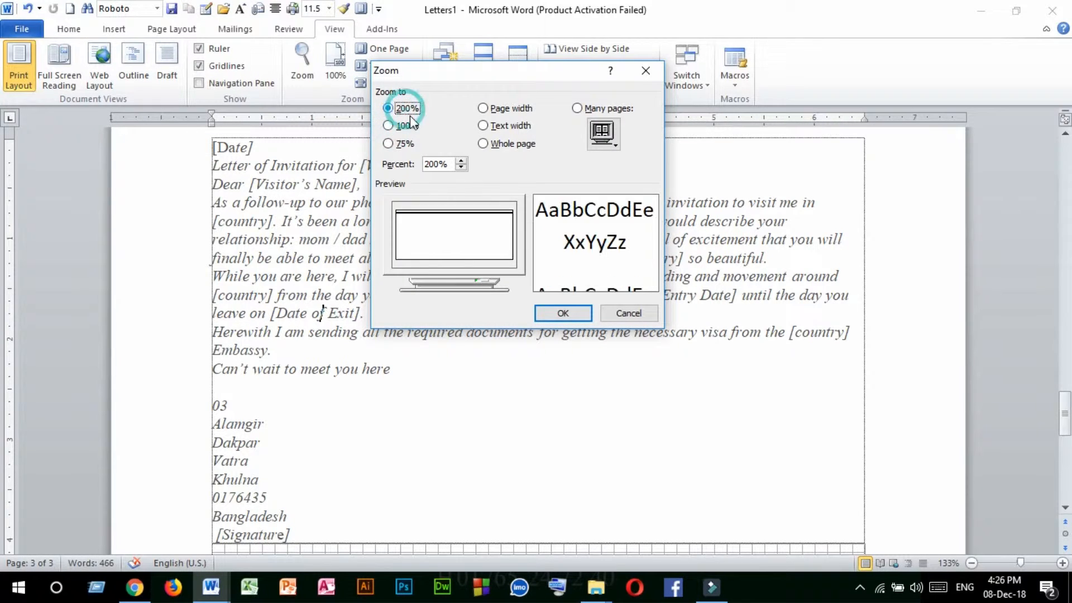
left_click(408, 125)
left_click(405, 108)
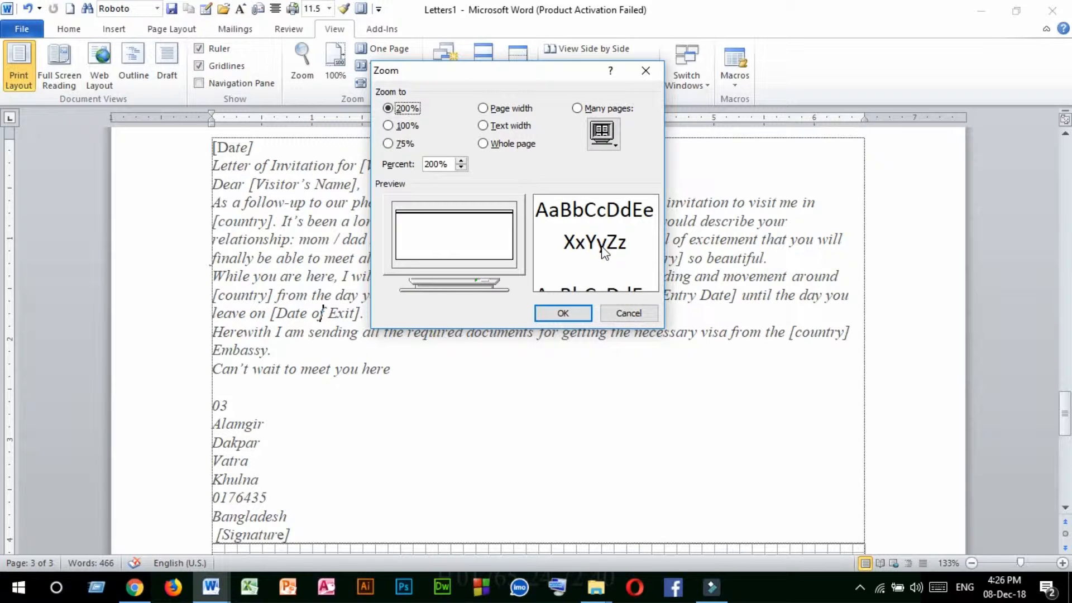
Preview the Page width, Text width and Whole page zoom options, comparing their sample displays
left_click(502, 109)
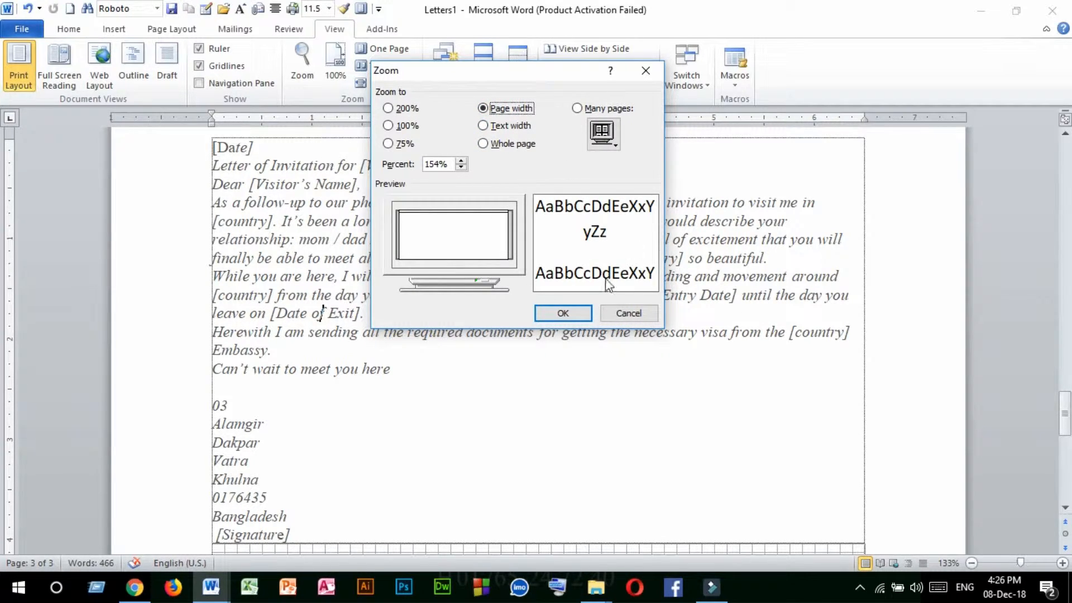
left_click(506, 128)
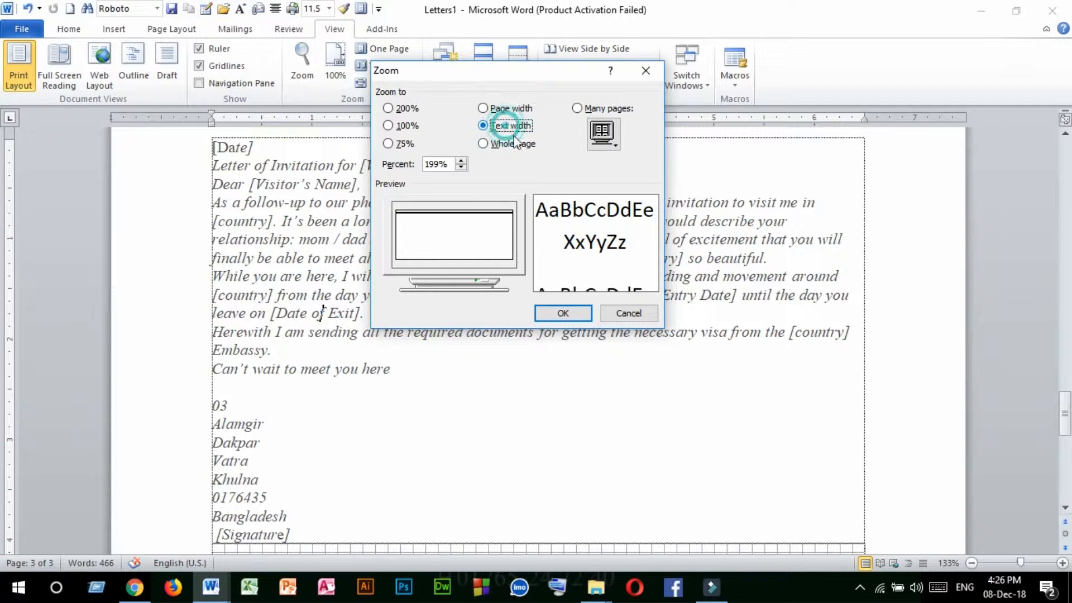
left_click(505, 145)
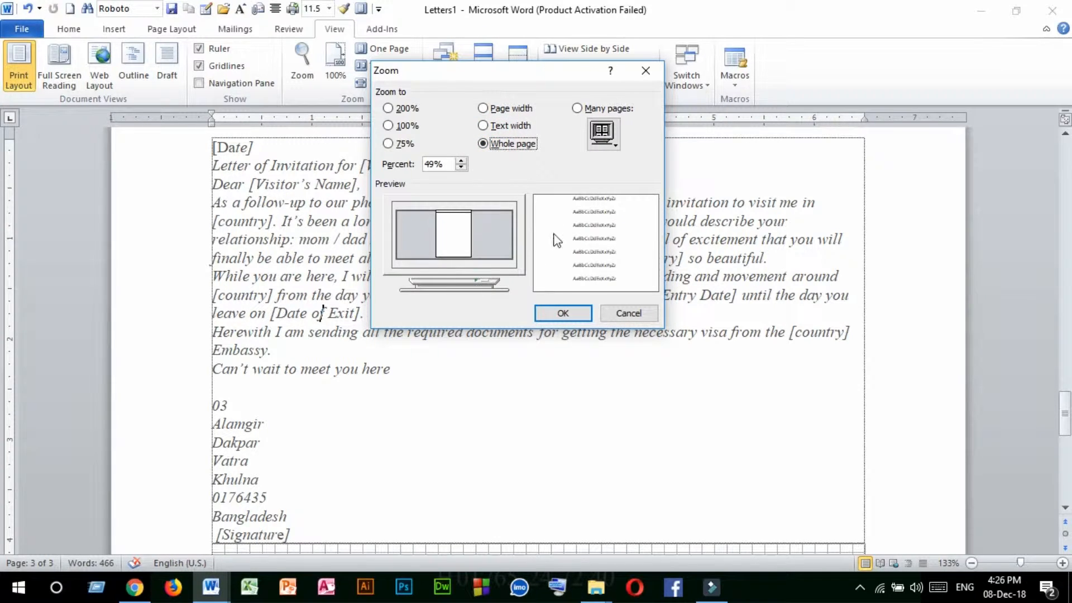
left_click(505, 127)
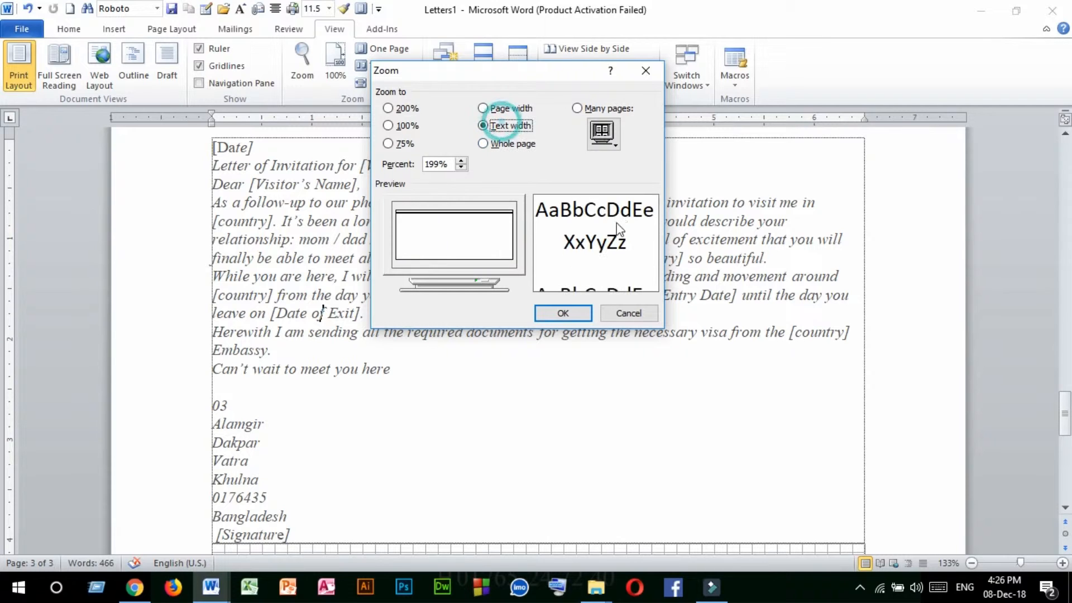
left_click(505, 109)
left_click(498, 127)
left_click(502, 144)
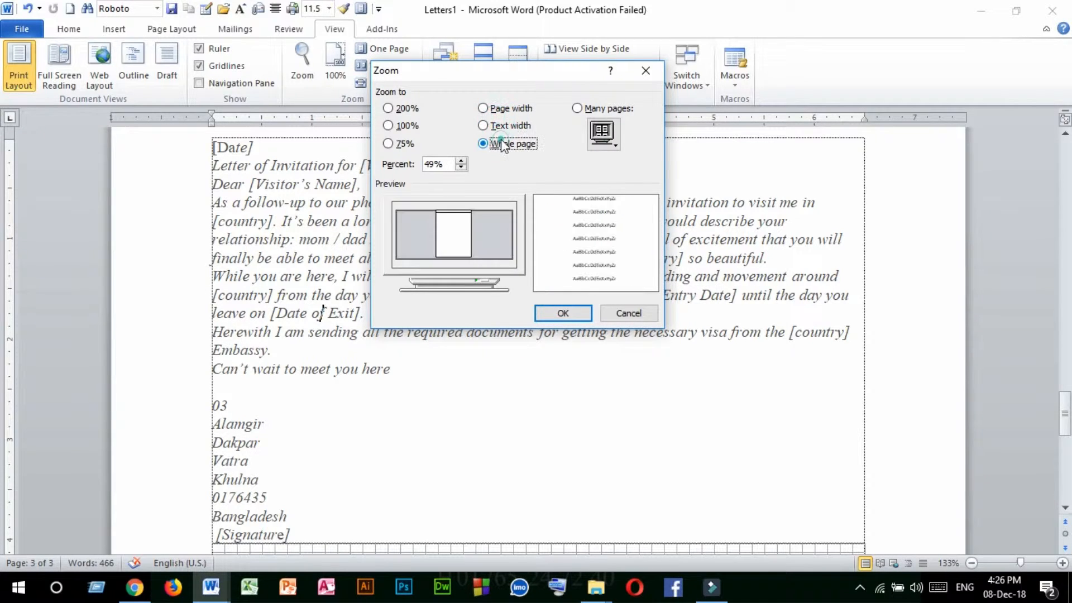
left_click(502, 126)
left_click(506, 109)
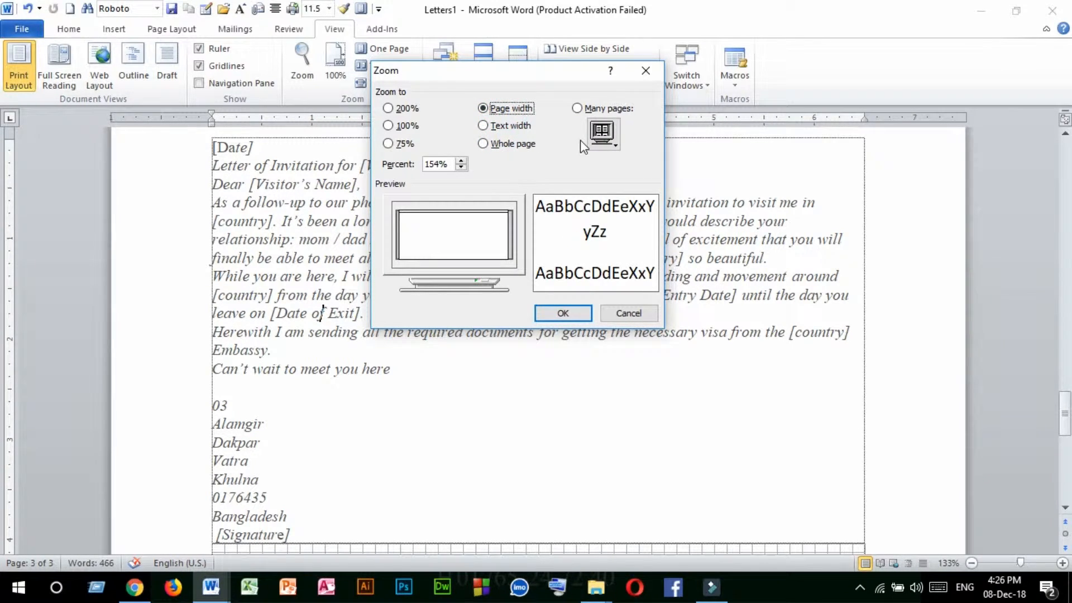
Preview the Many pages zoom option and apply Page width zoom to the document
left_click(585, 109)
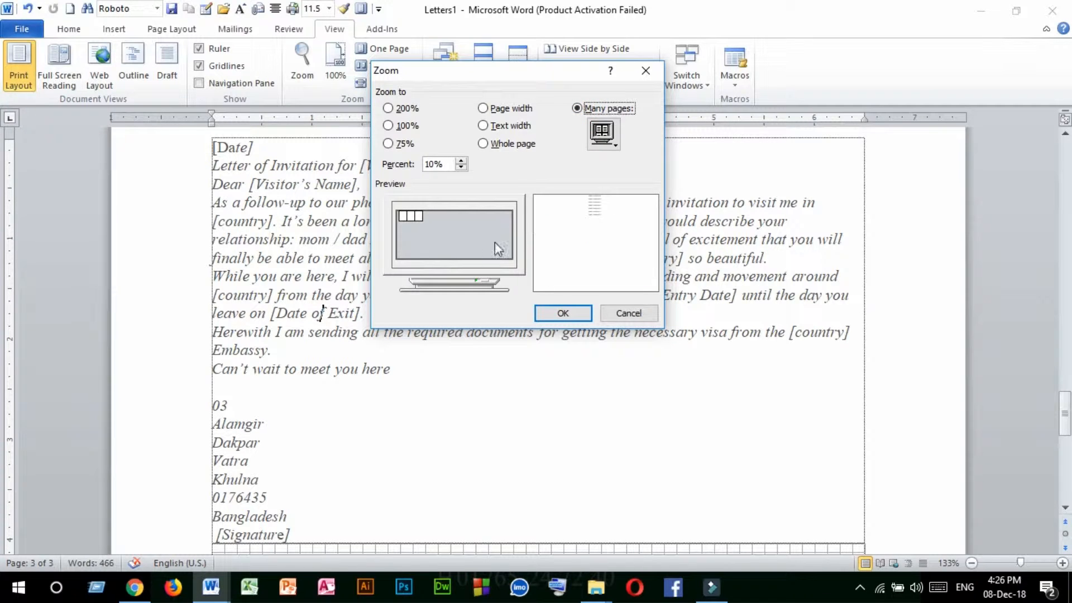
left_click(506, 127)
left_click(505, 108)
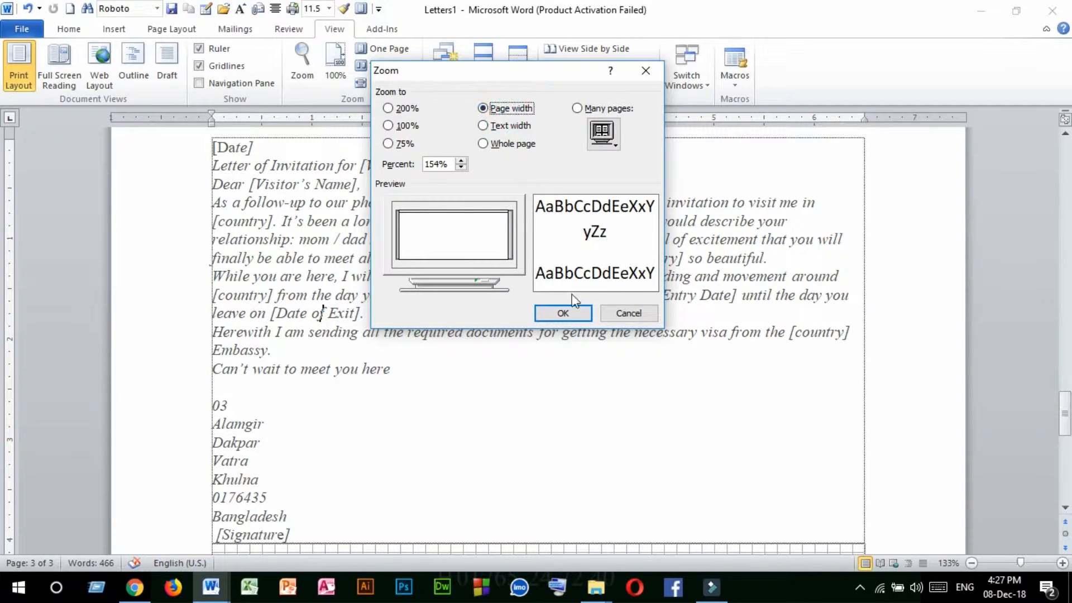
left_click(561, 313)
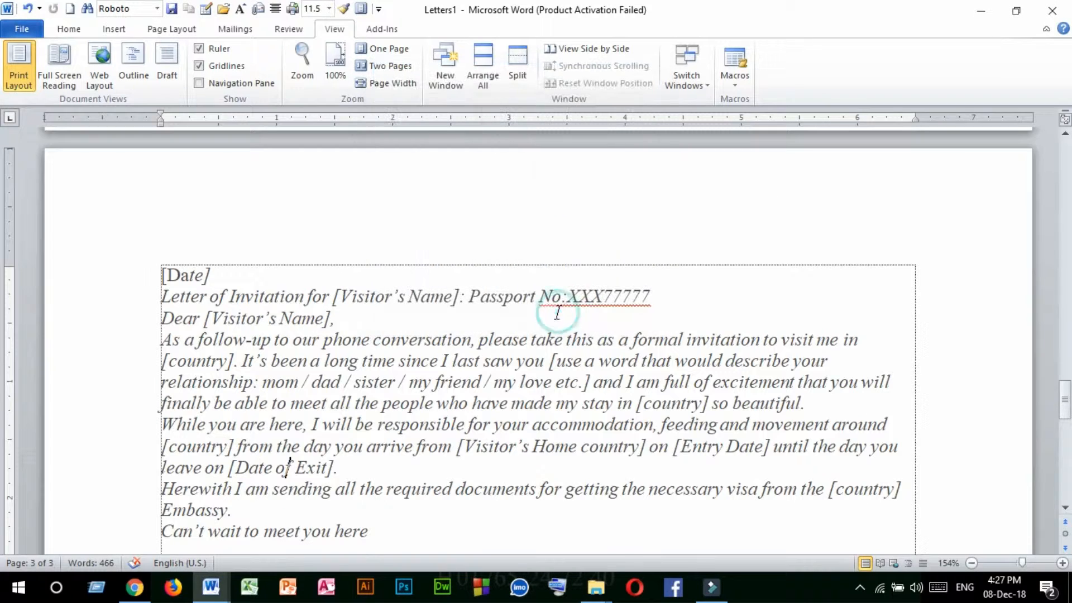
scroll(621, 359, "down", 9)
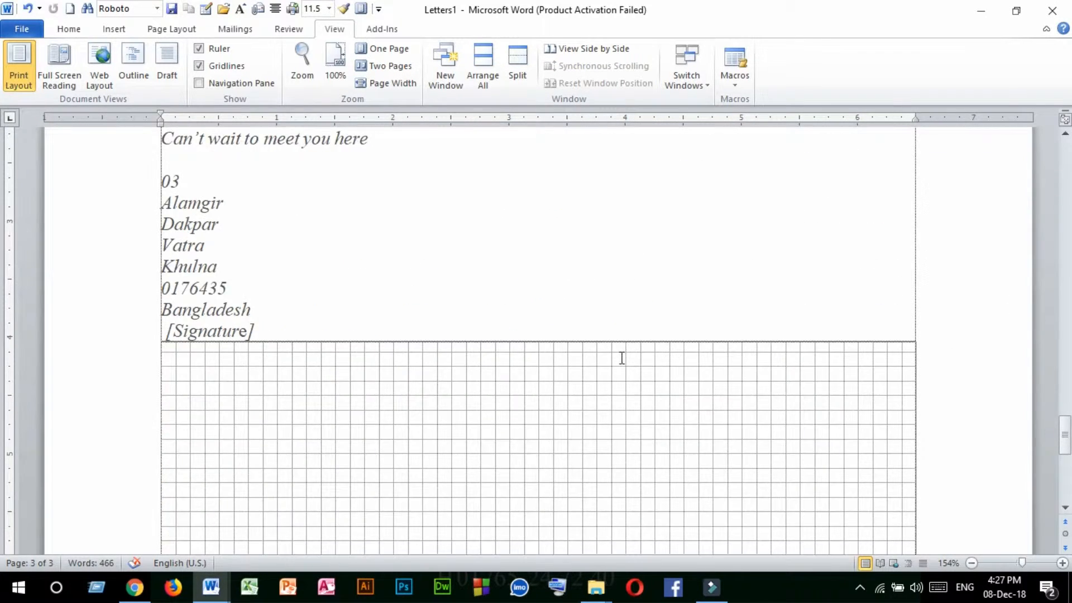
scroll(530, 352, "up", 11)
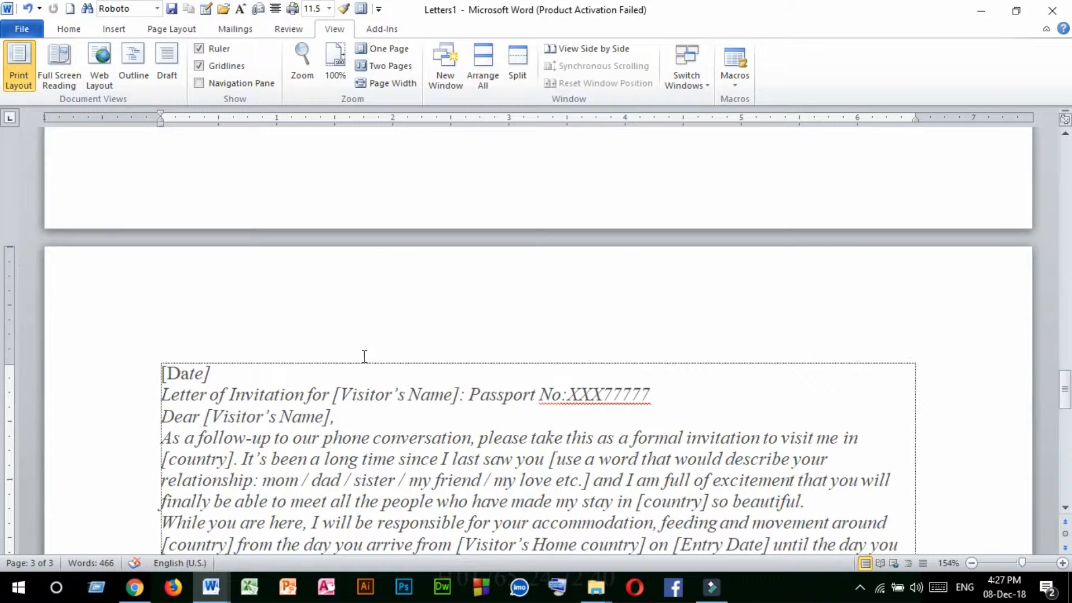
scroll(364, 355, "down", 5)
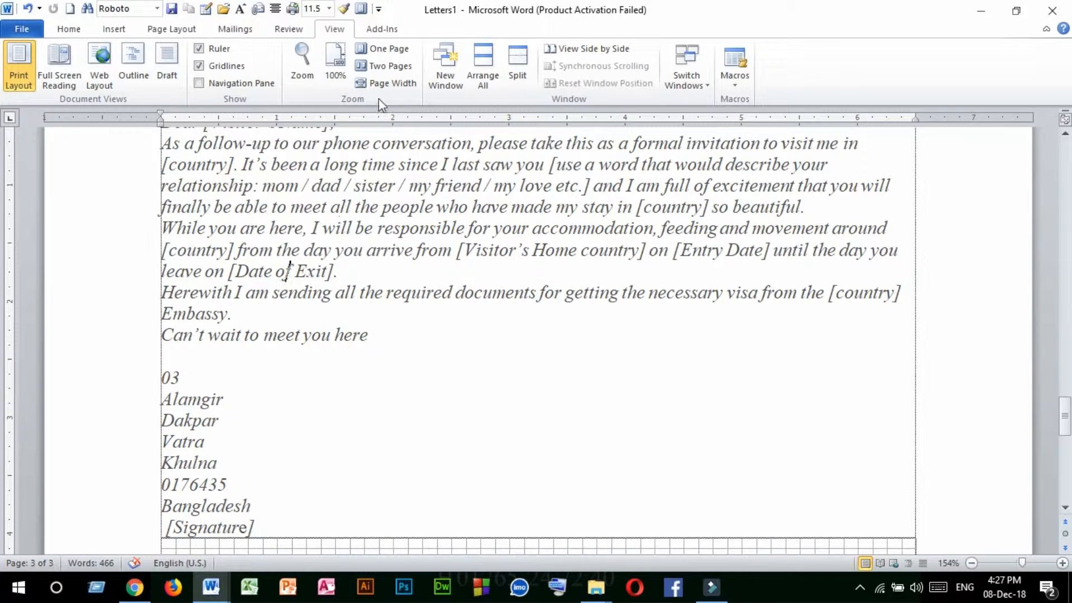
Zoom the document to One Page and look through the letter pages
left_click(382, 51)
scroll(581, 337, "up", 5)
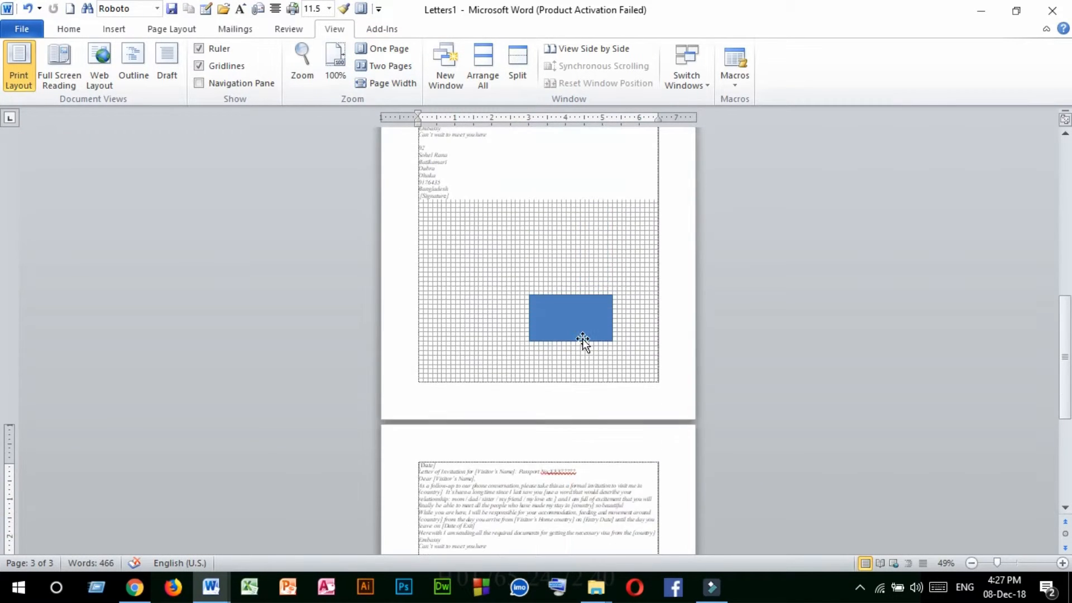
scroll(583, 339, "up", 7)
scroll(586, 339, "down", 5)
scroll(593, 363, "up", 10)
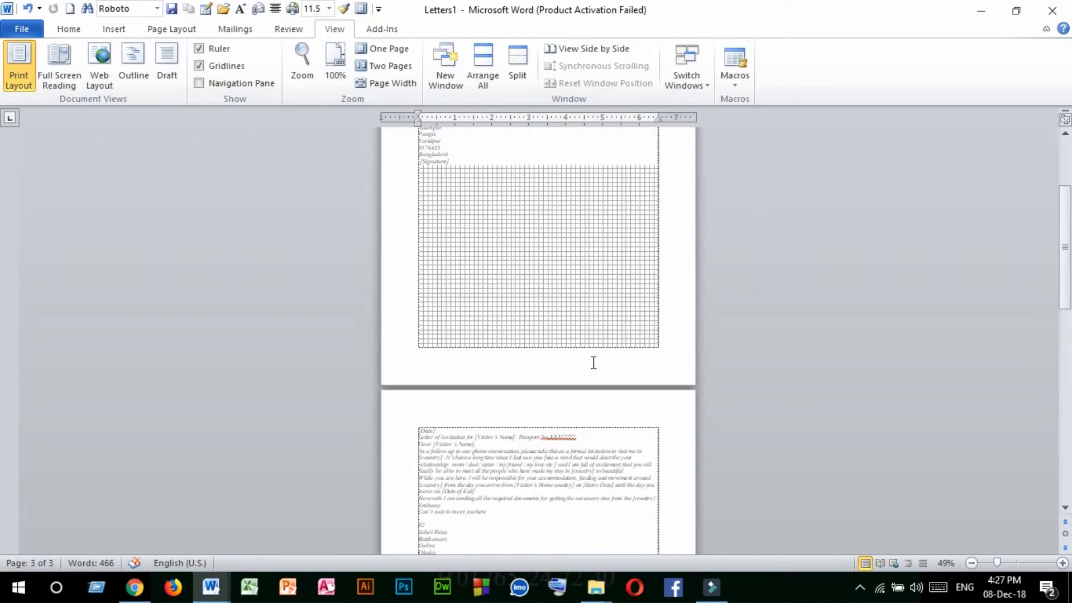
Hide the gridlines on the letter pages and look over the pages without them
scroll(594, 363, "up", 2)
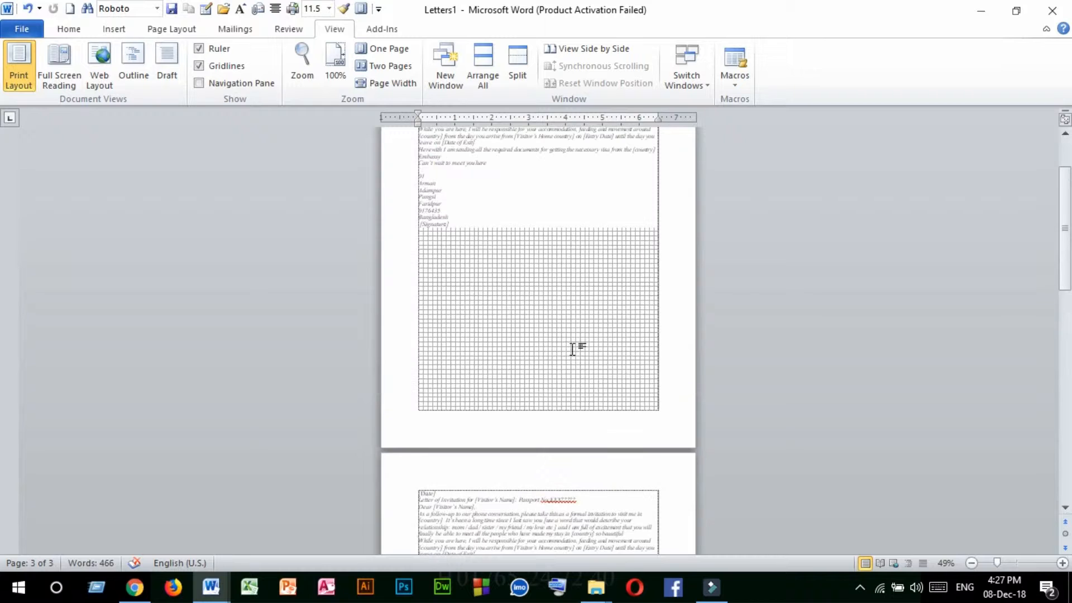
left_click(221, 68)
scroll(591, 307, "down", 10)
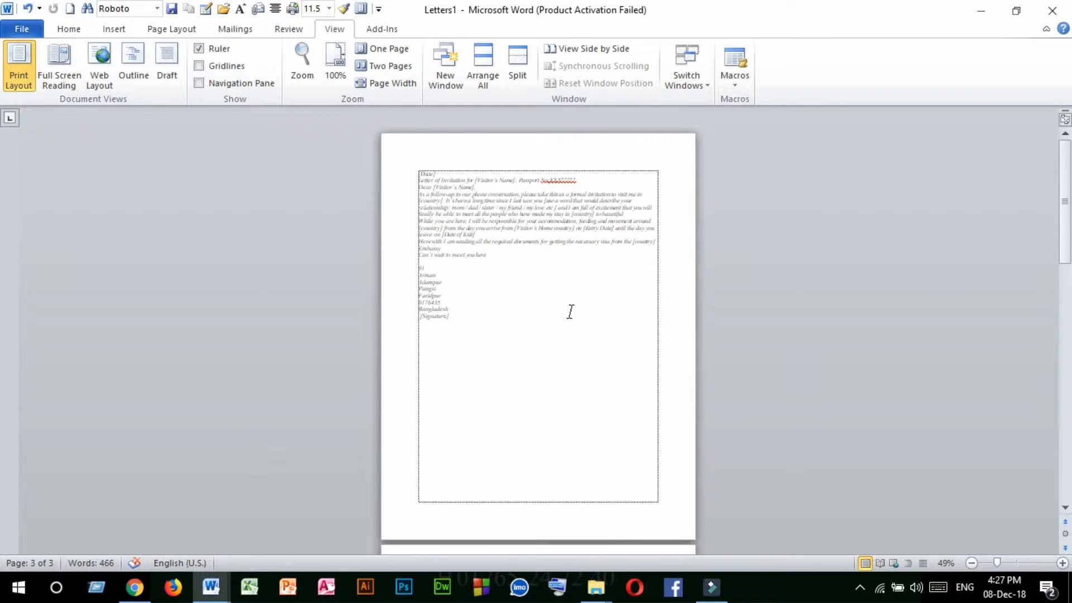
Display the letters in Two Pages zoom, enlarge the pair to 70%, and look over both pages
left_click(376, 65)
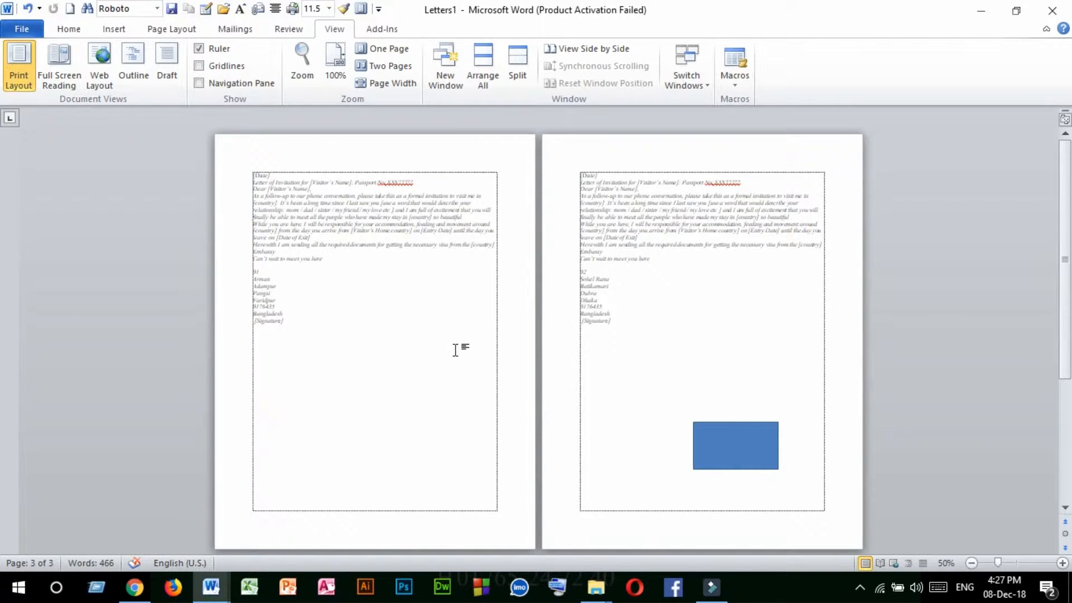
scroll(455, 350, "up", 2)
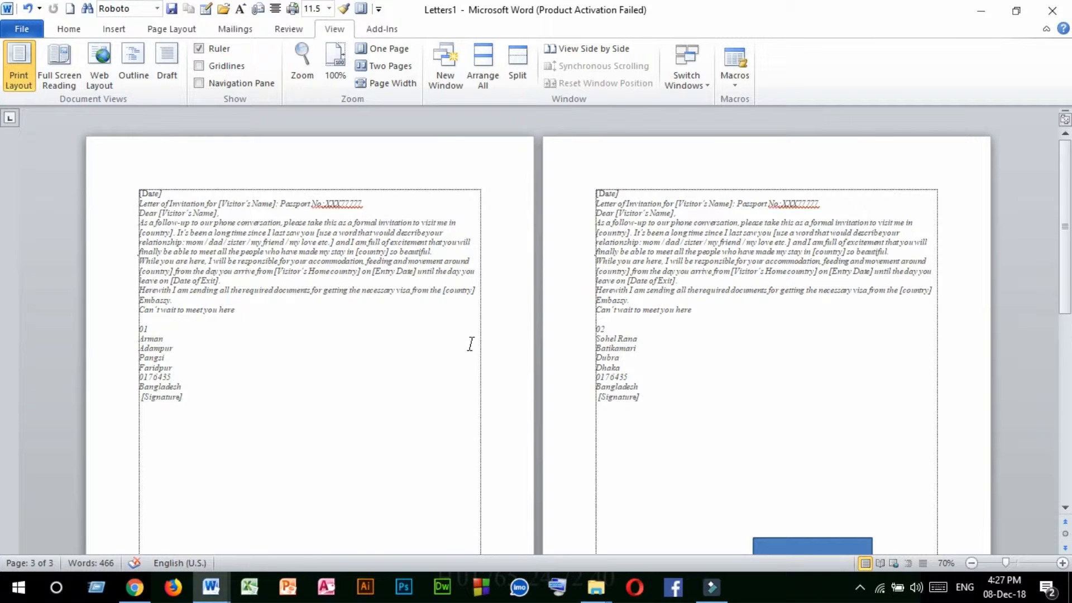
scroll(420, 345, "down", 3)
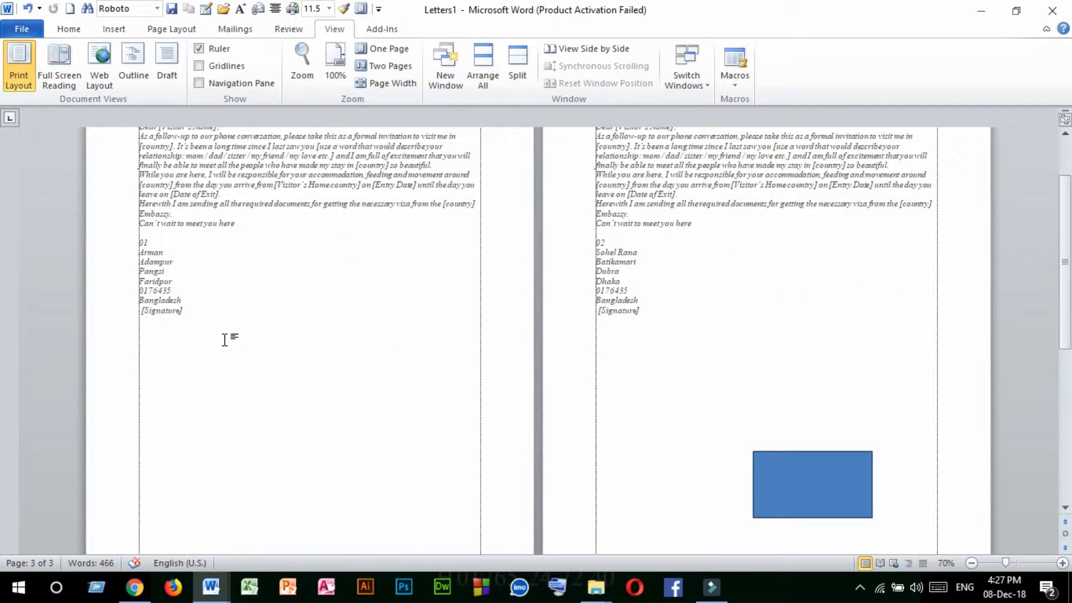
Zoom the letters to Page Width and look through the first letter's body text
left_click(374, 87)
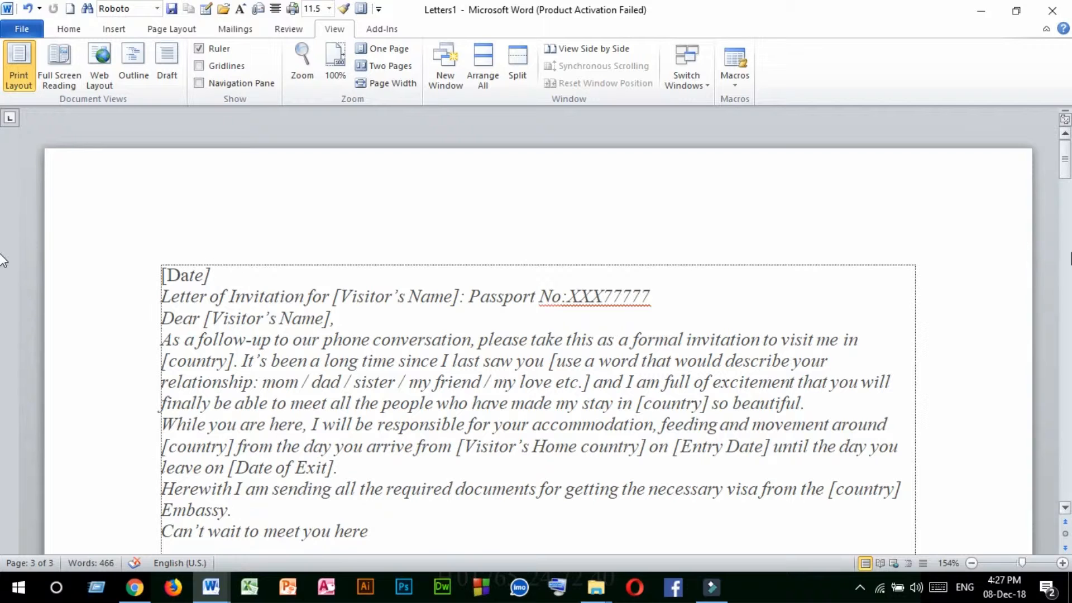
scroll(634, 314, "down", 10)
scroll(633, 314, "down", 3)
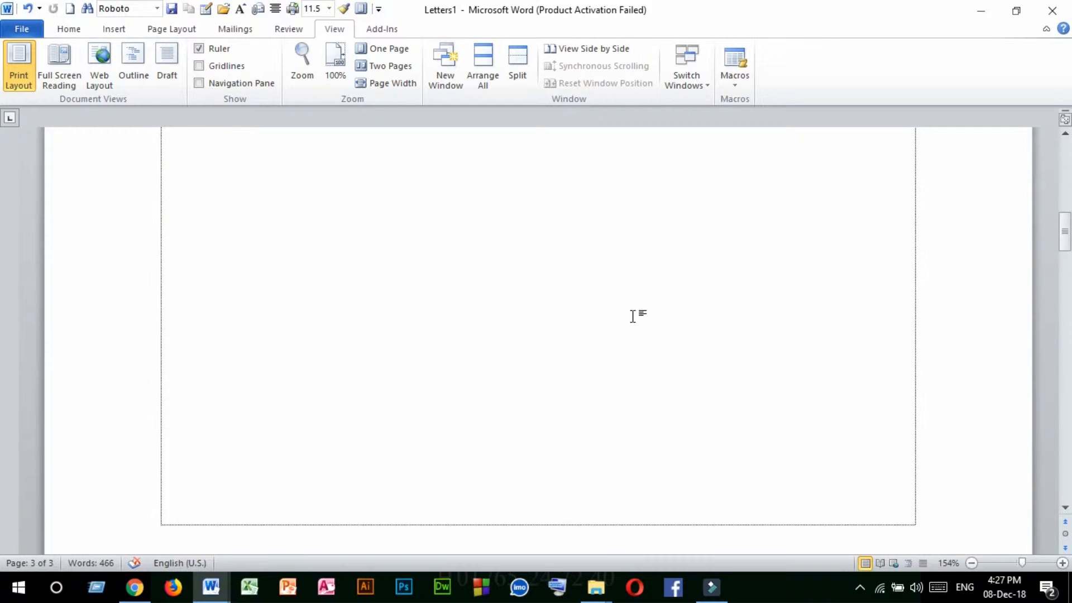
scroll(634, 314, "up", 10)
scroll(631, 318, "down", 3)
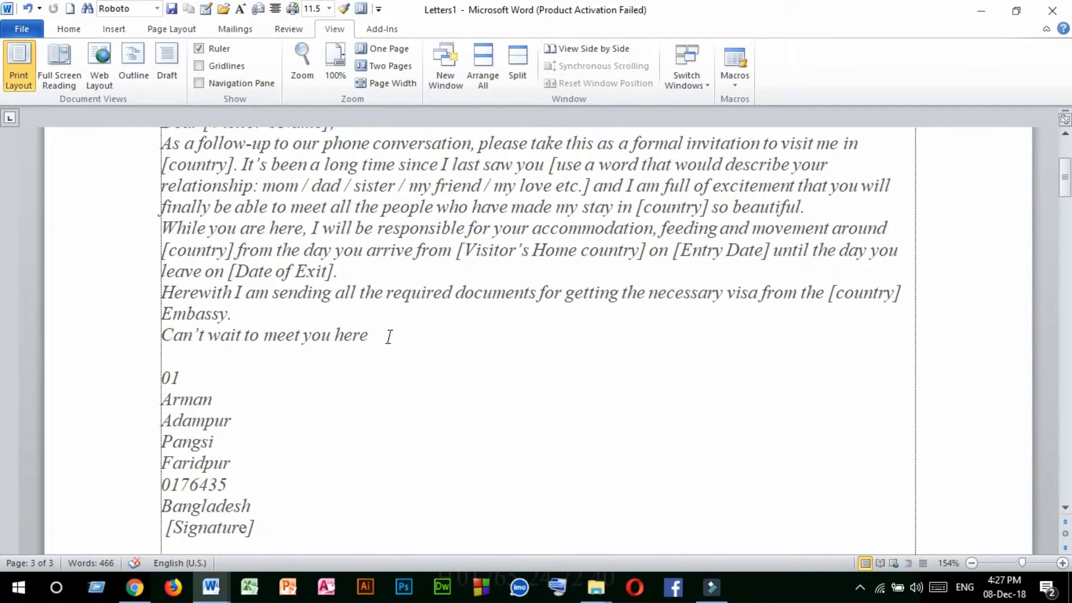
left_click_drag(389, 336, 162, 192)
left_click(375, 351)
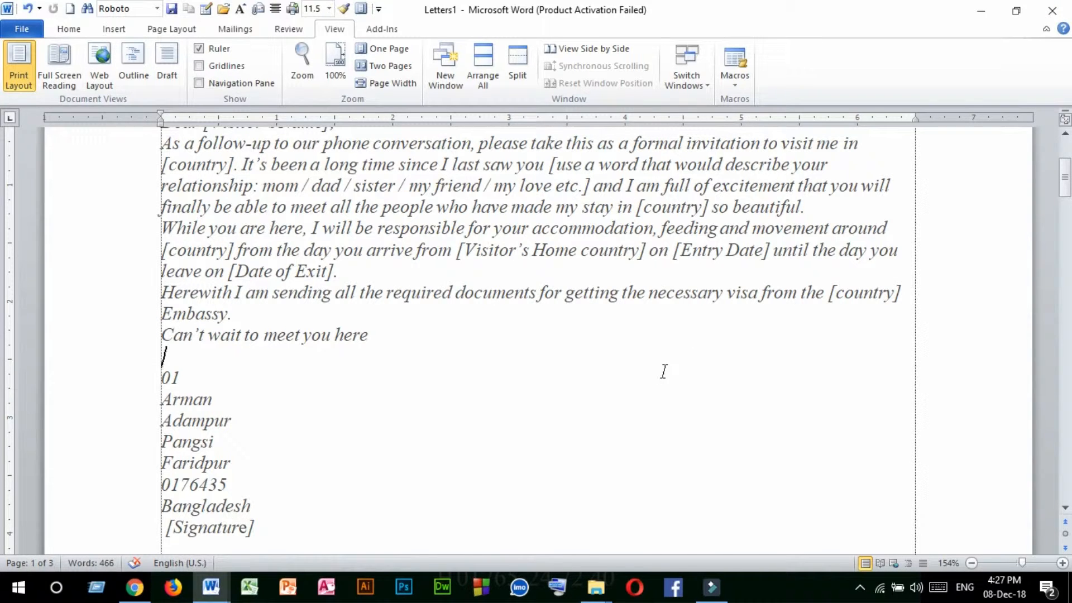
Open a second window of the Letters1 document and show the start of the first letter in it
left_click(453, 77)
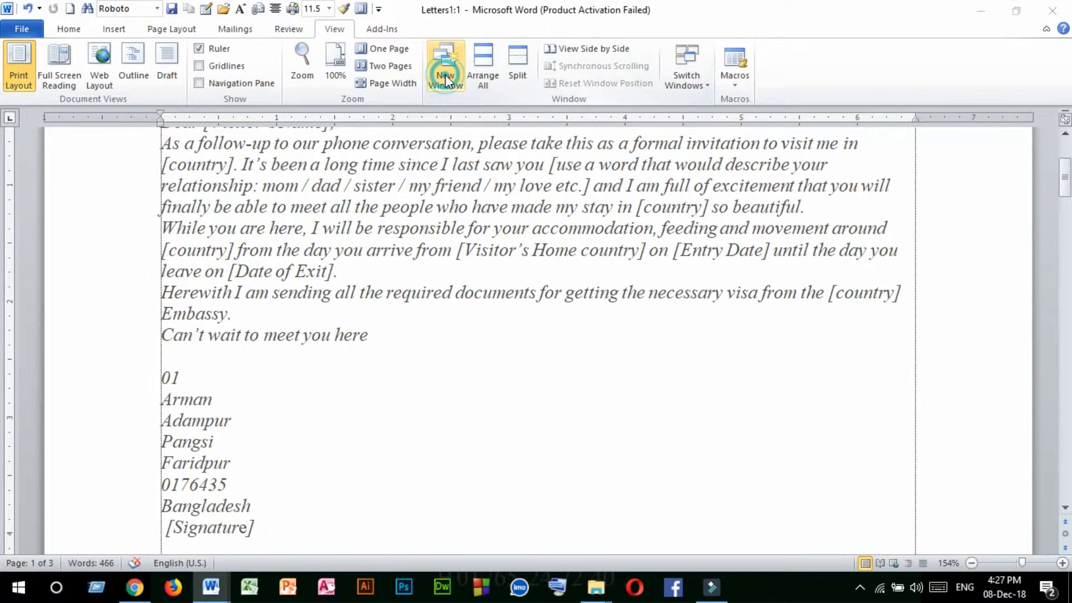
scroll(442, 278, "up", 10)
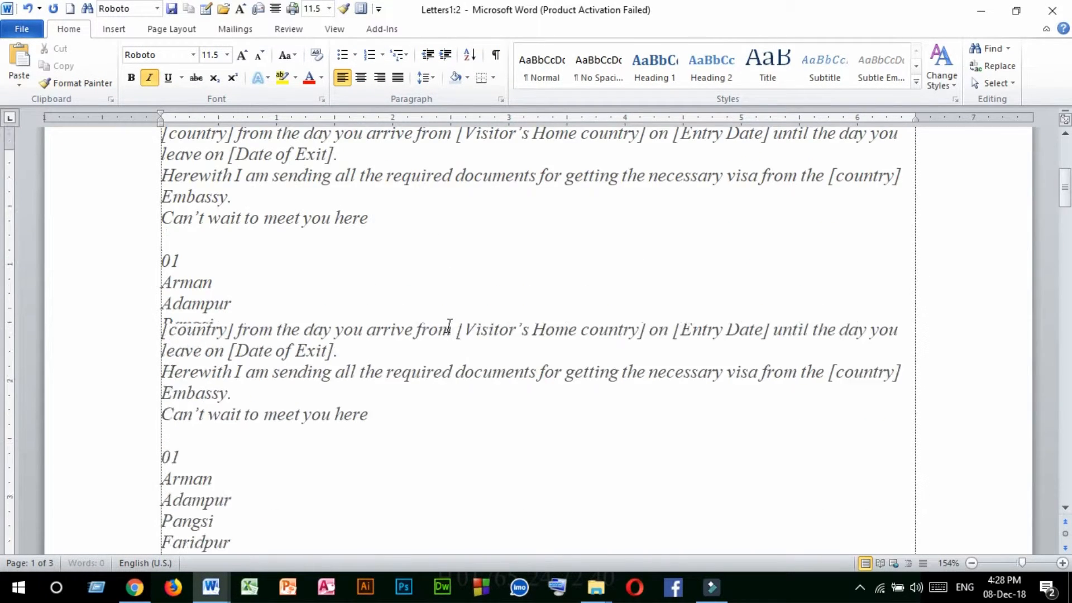
Arrange all open document windows together on the screen, and maximize the Mail Merge.docx window
left_click(336, 29)
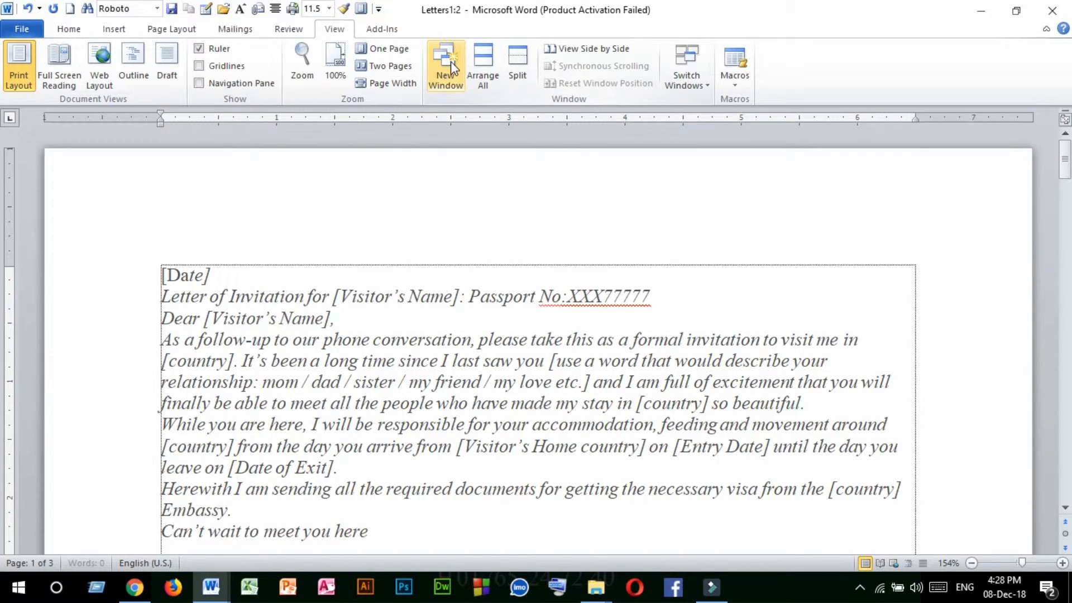
left_click(487, 79)
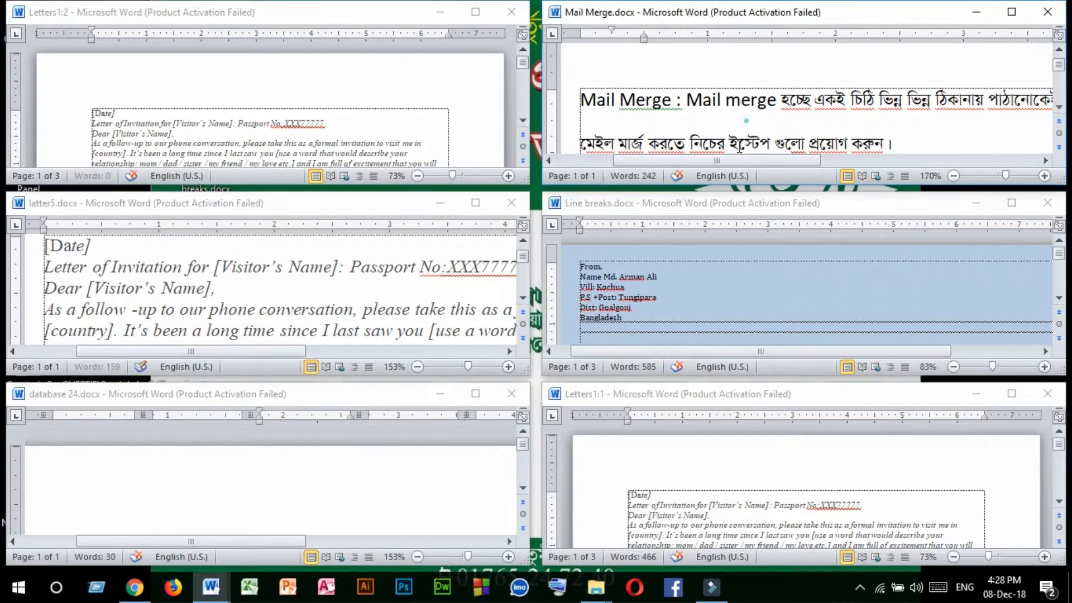
left_click(673, 274)
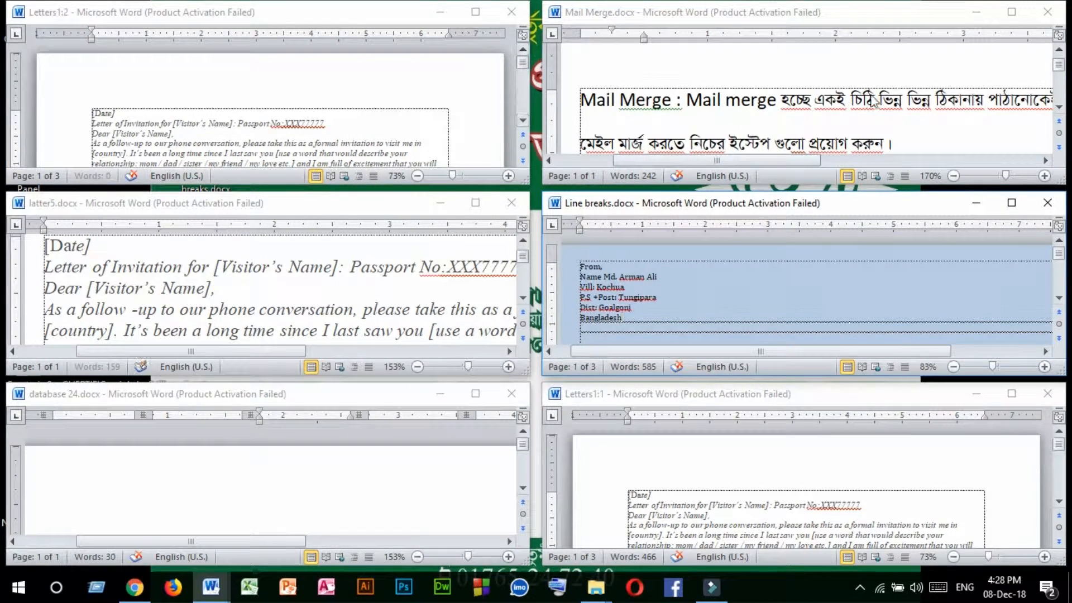
left_click(1011, 13)
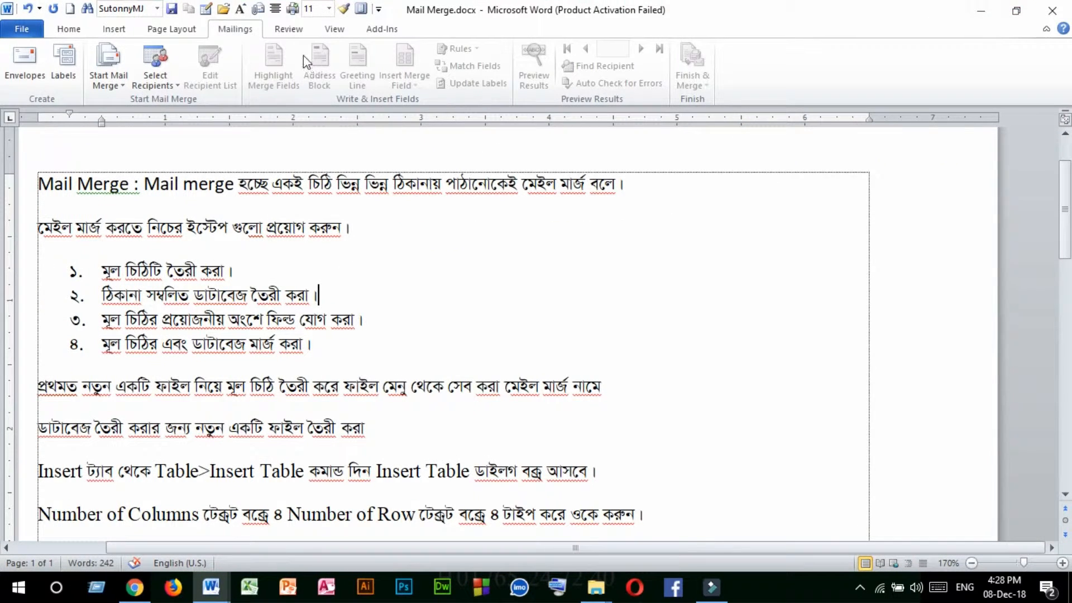
Split the Mail Merge.docx window just below the numbered list to view its final bullets separately, and remove the split
left_click(336, 29)
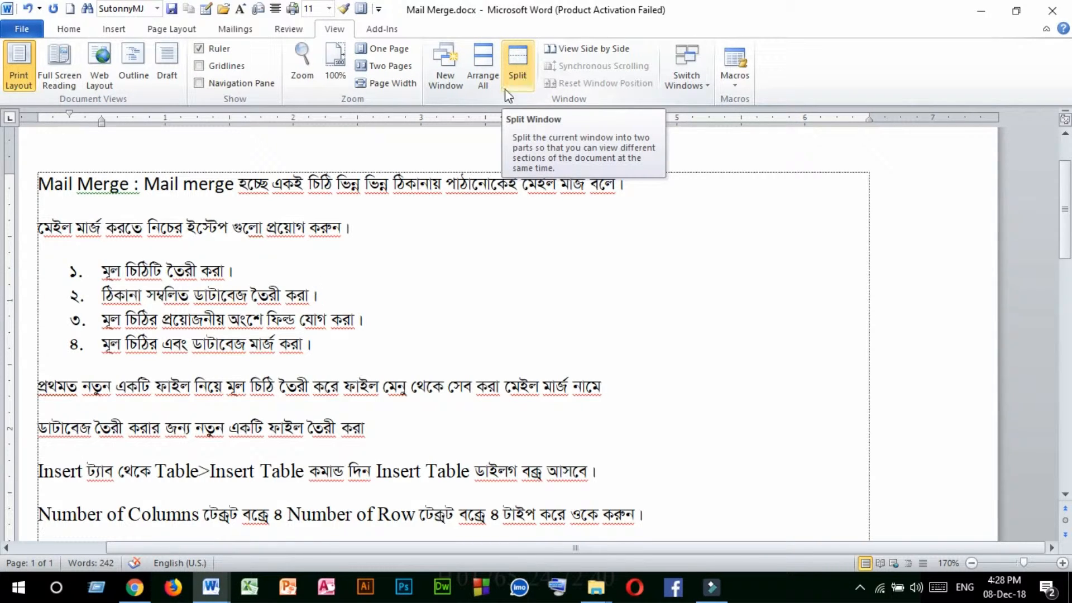
left_click(514, 70)
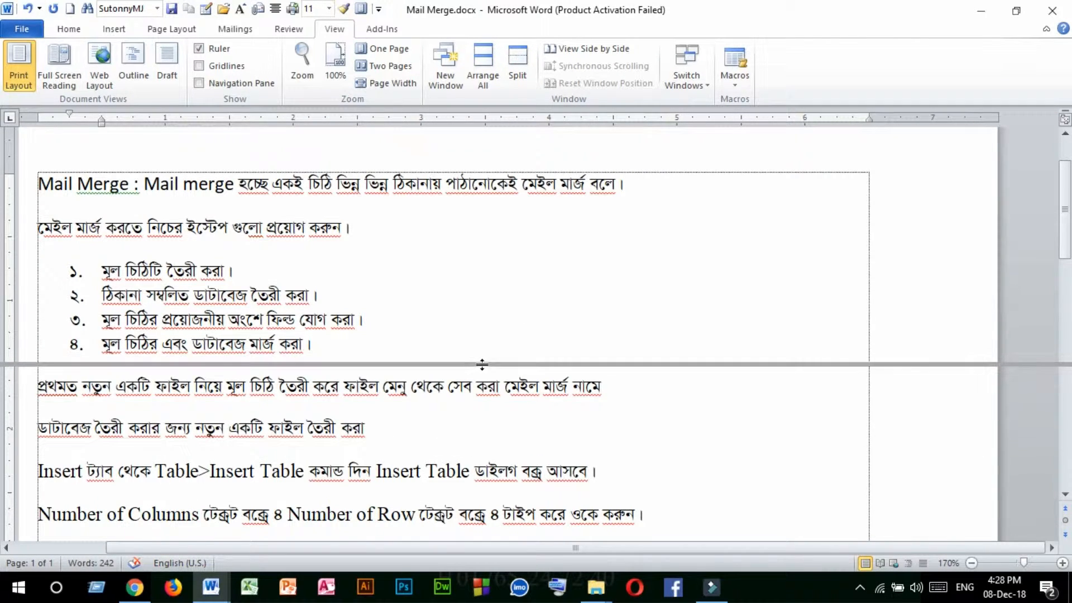
left_click(480, 359)
scroll(484, 386, "down", 6)
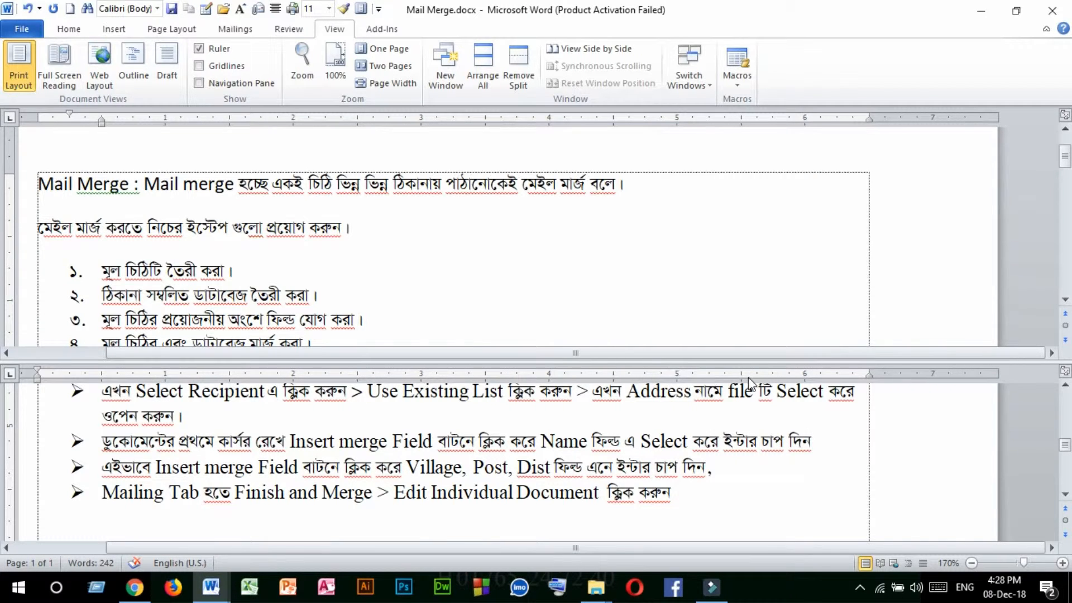
left_click(518, 70)
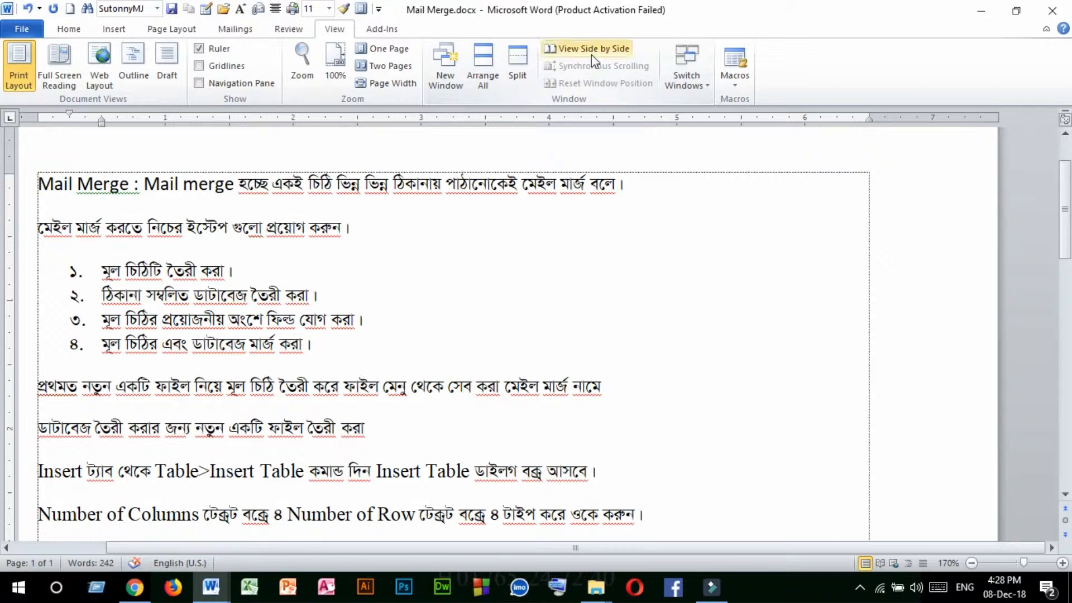
View Mail Merge.docx side by side with latter5.docx, scroll them together, and set the shared zoom to 77%
left_click(576, 56)
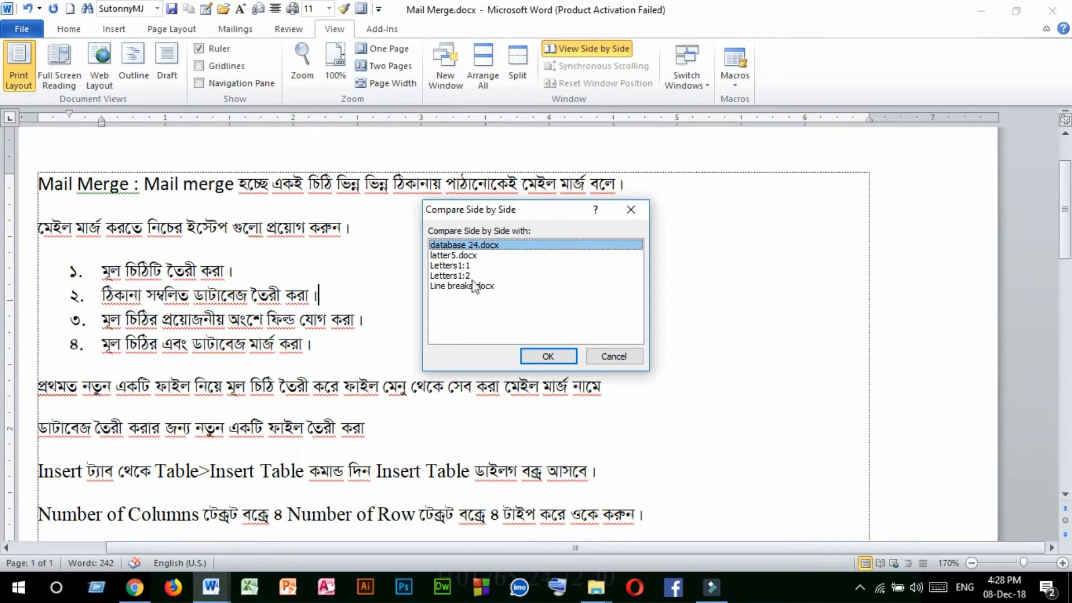
left_click(459, 256)
left_click(571, 358)
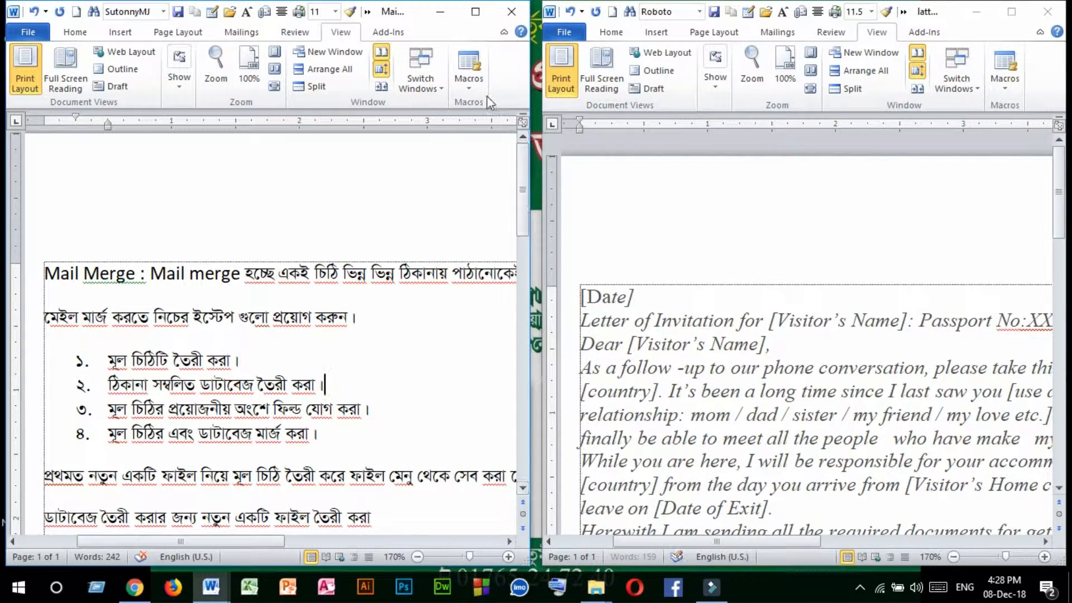
scroll(438, 329, "down", 12)
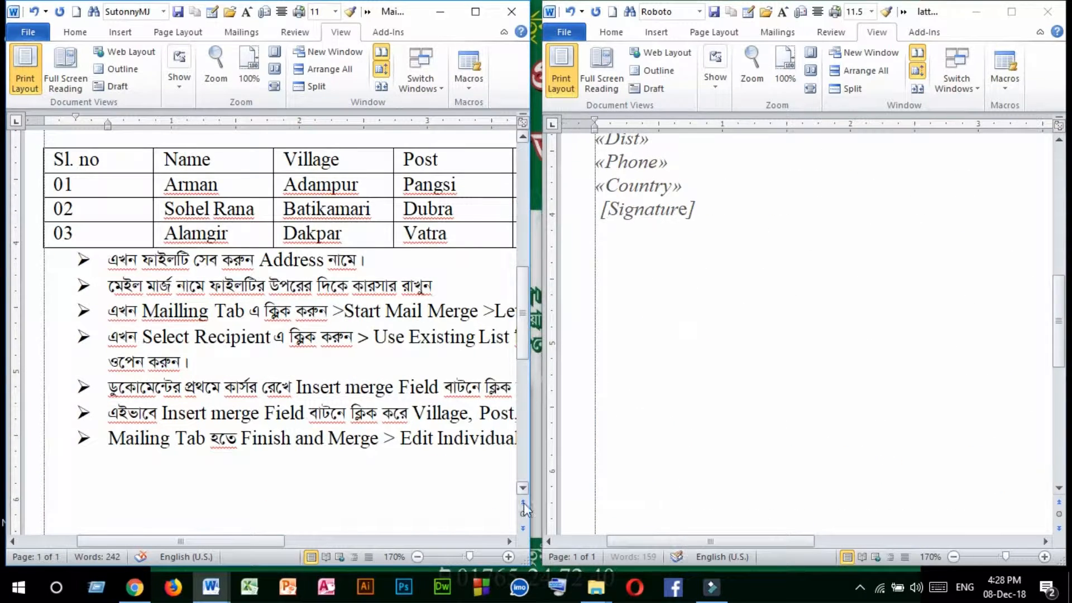
left_click(441, 556)
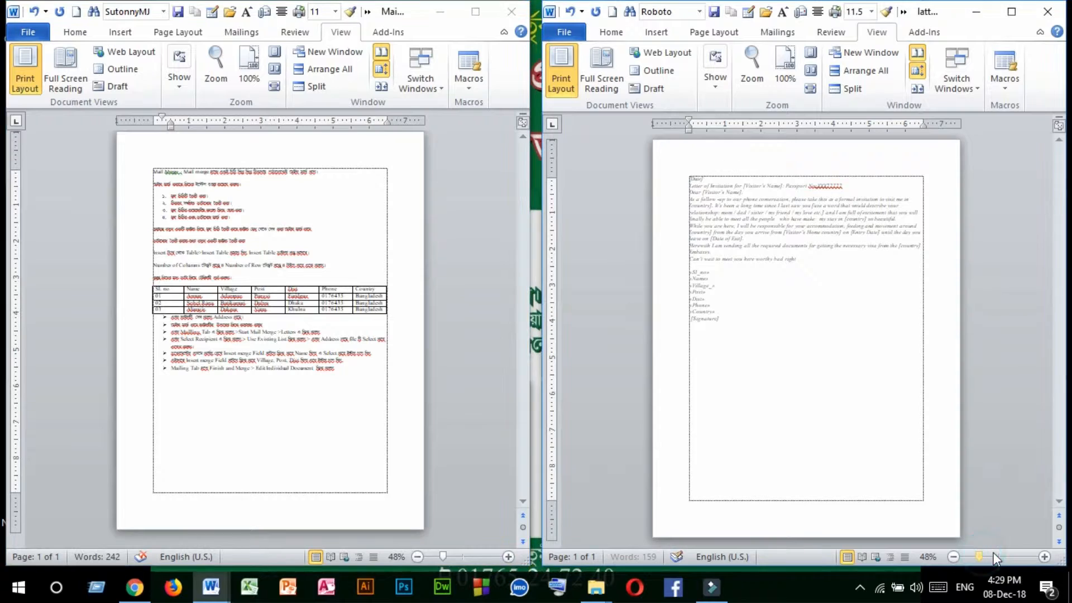
left_click_drag(983, 554, 989, 557)
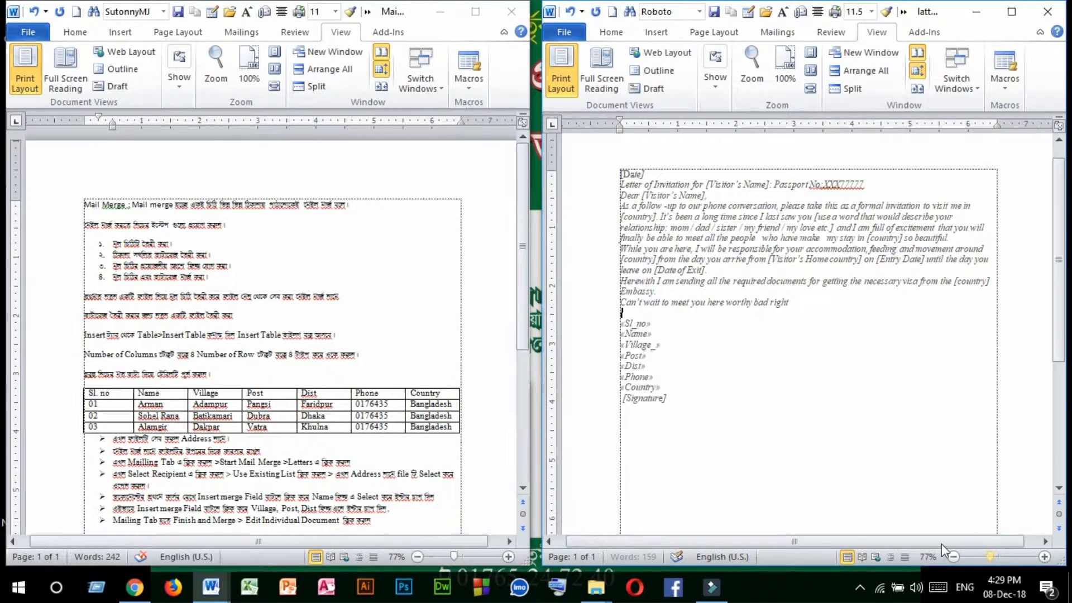
Maximize the latter5.docx window, and switch from it to the Letters1:1 window at full size
left_click(1012, 11)
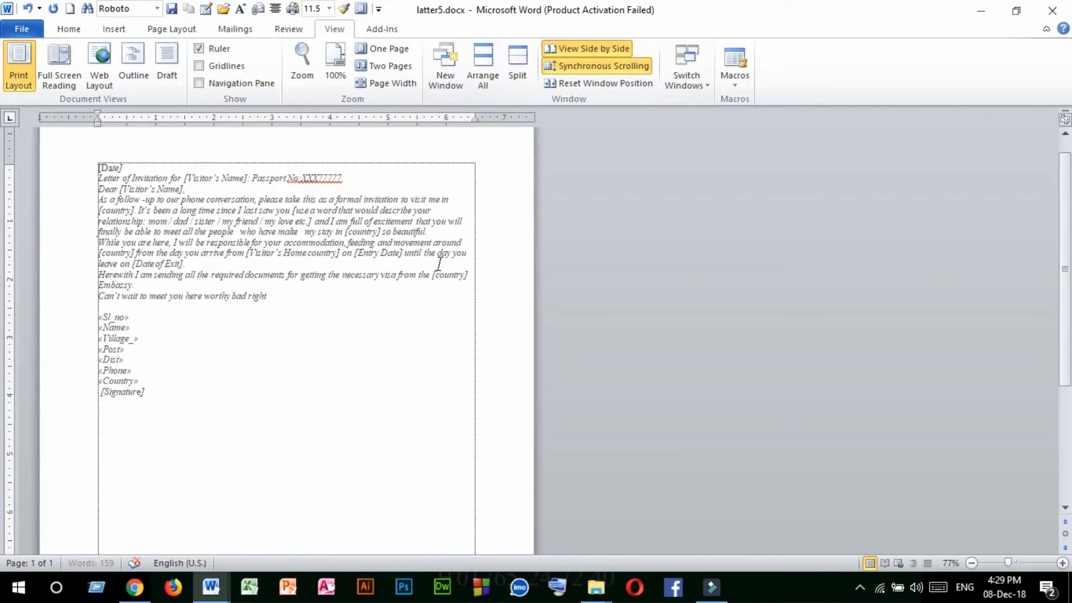
left_click(351, 285)
left_click(698, 82)
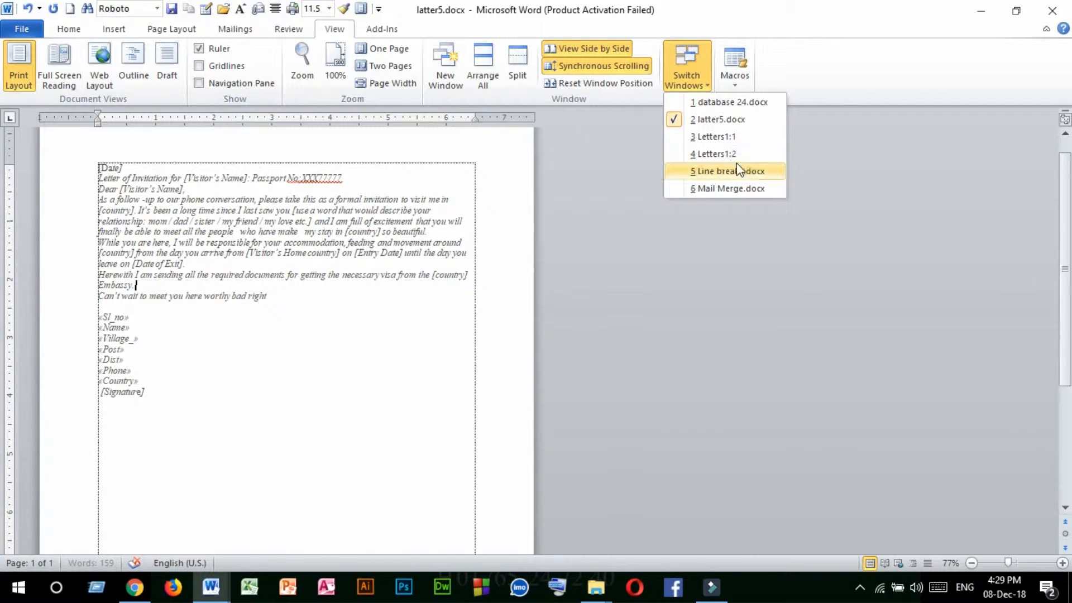
left_click(712, 140)
scroll(797, 438, "down", 4)
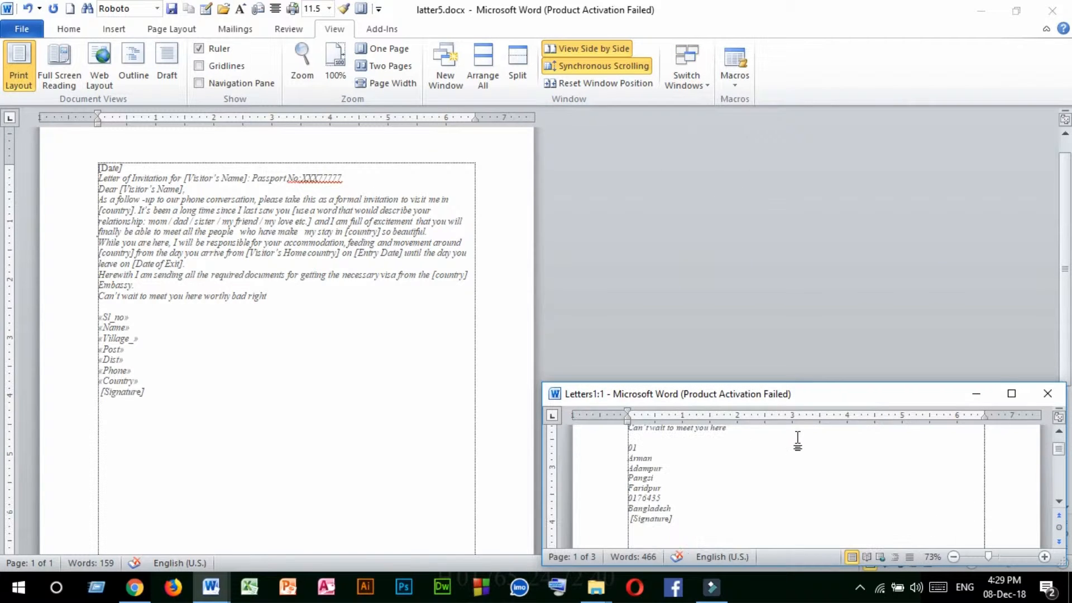
left_click(1011, 393)
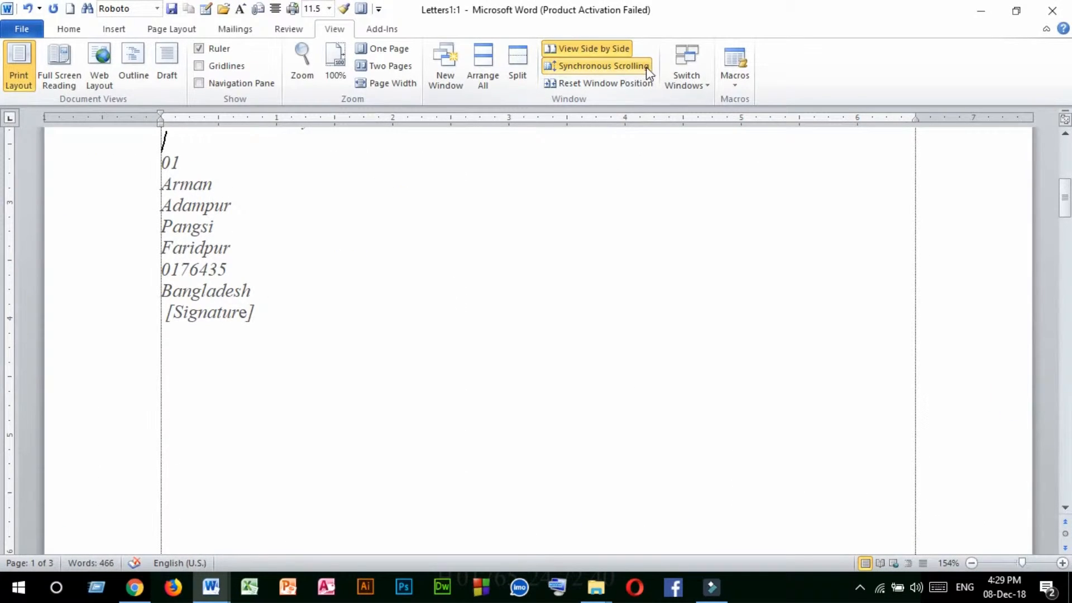
Switch to Mail Merge.docx, maximize its window, and zoom in to 157% to view the instructions above the table
left_click(695, 80)
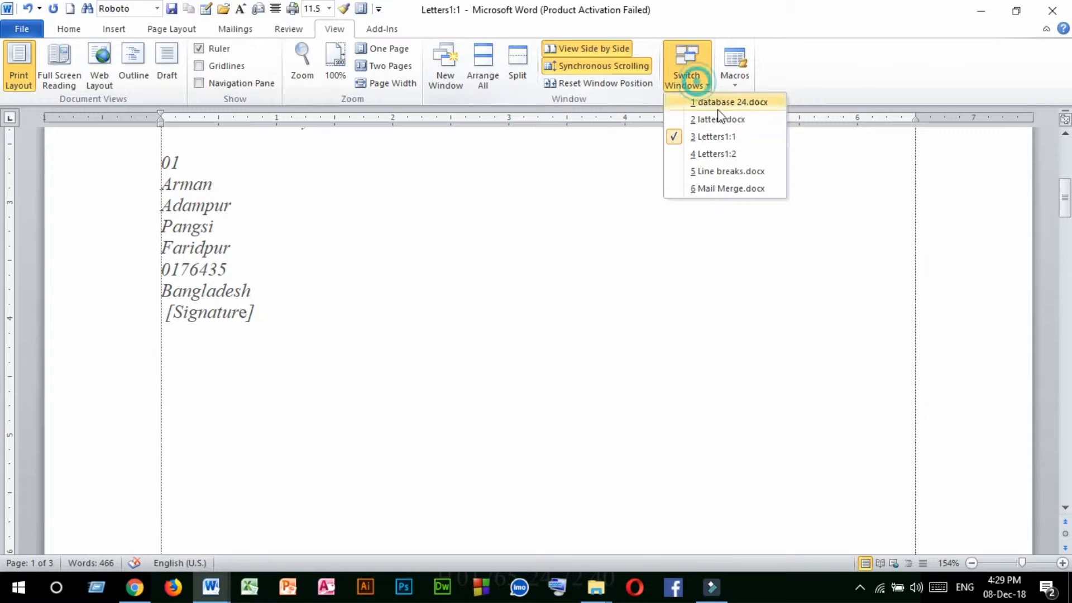
left_click(715, 190)
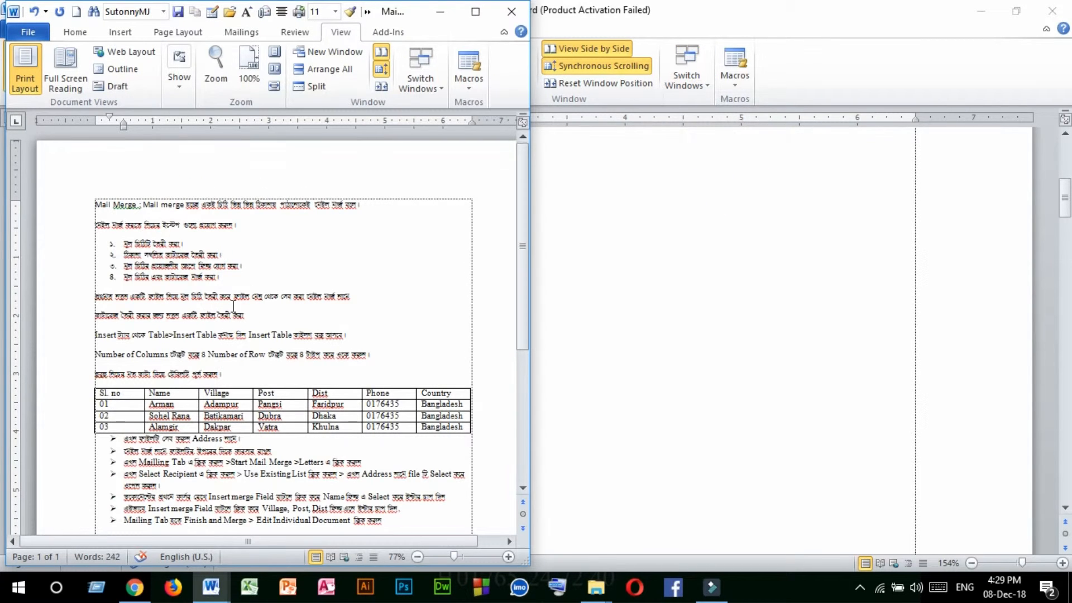
left_click(474, 11)
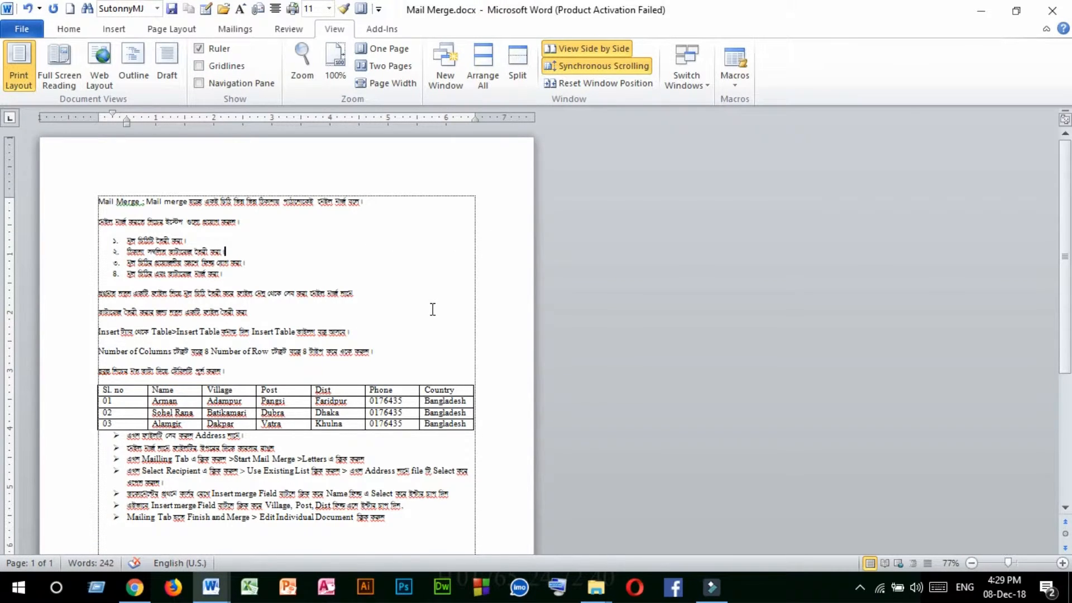
scroll(433, 309, "up", 8)
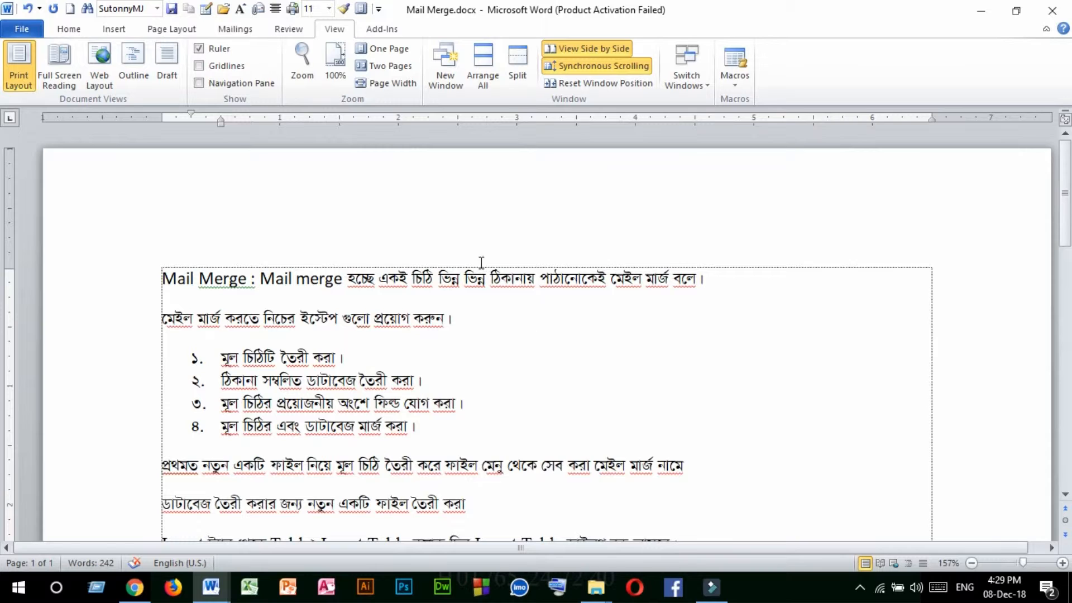
scroll(446, 229, "down", 5)
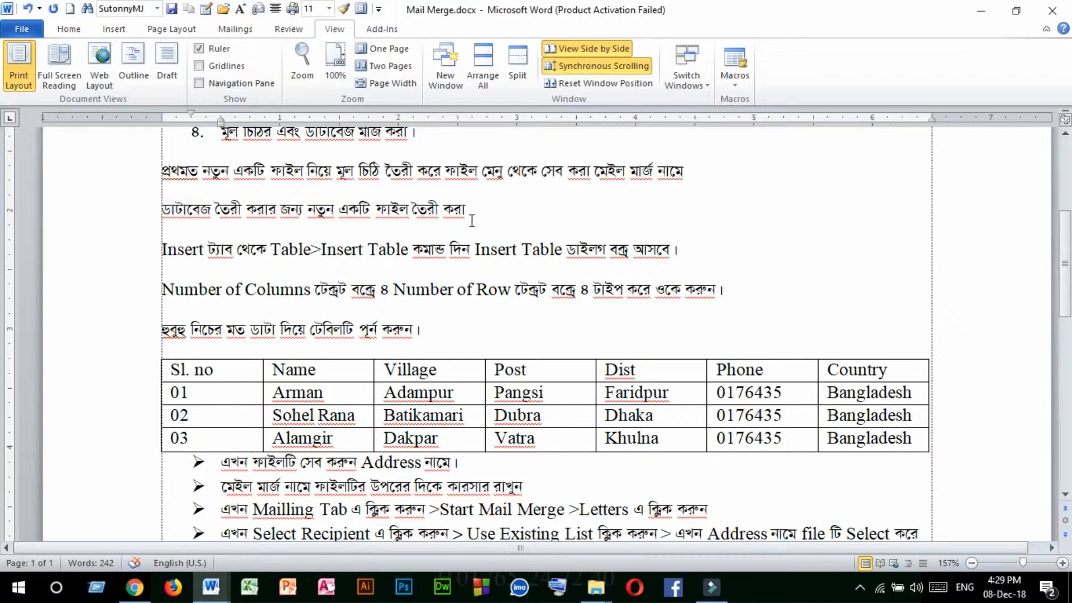
left_click_drag(441, 332, 148, 133)
left_click(461, 335)
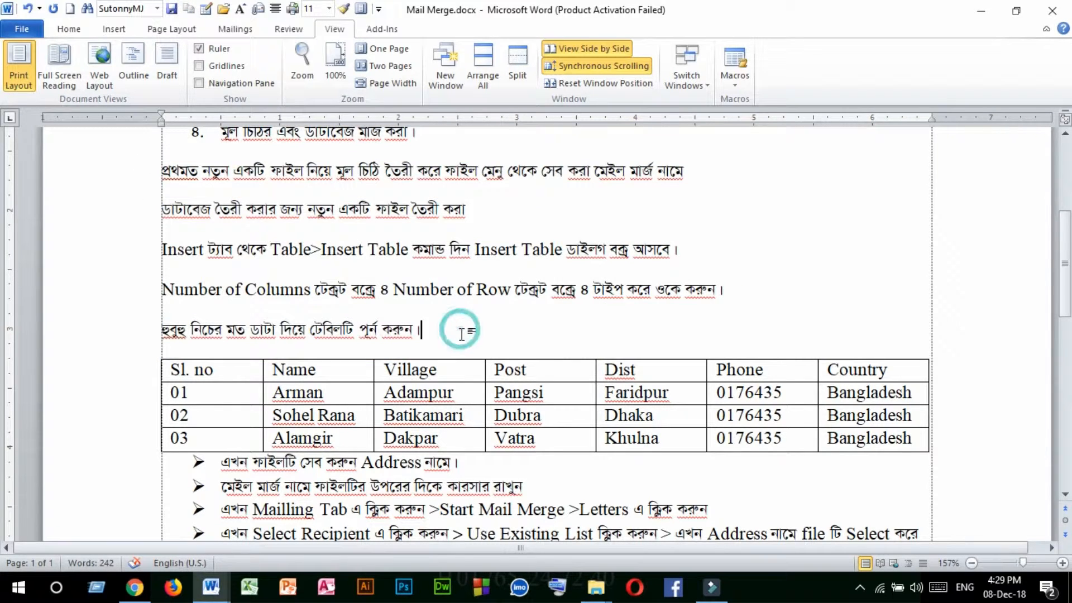